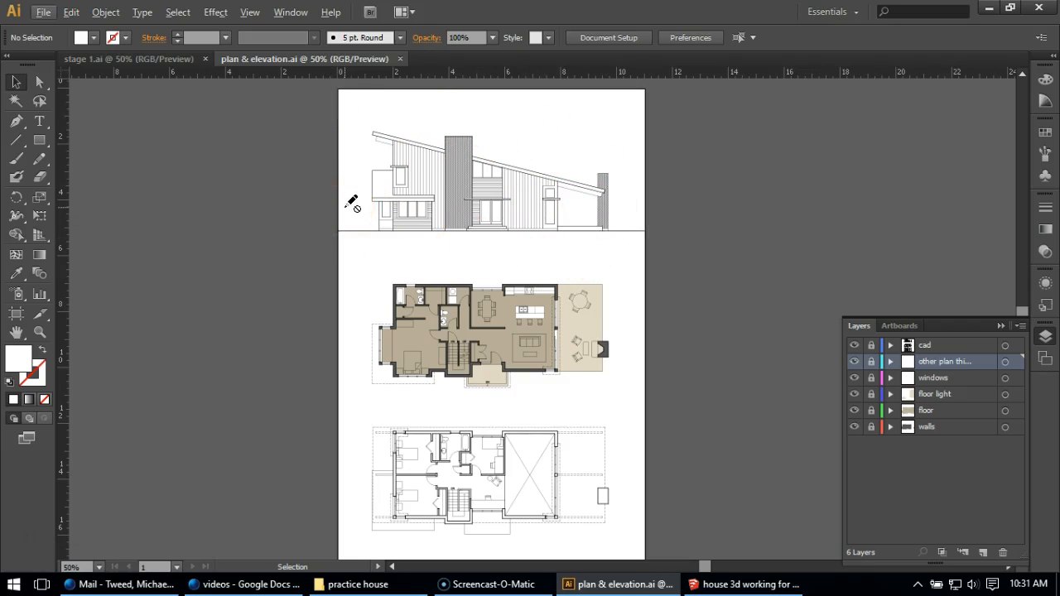
pyautogui.scroll(1, 463, 202)
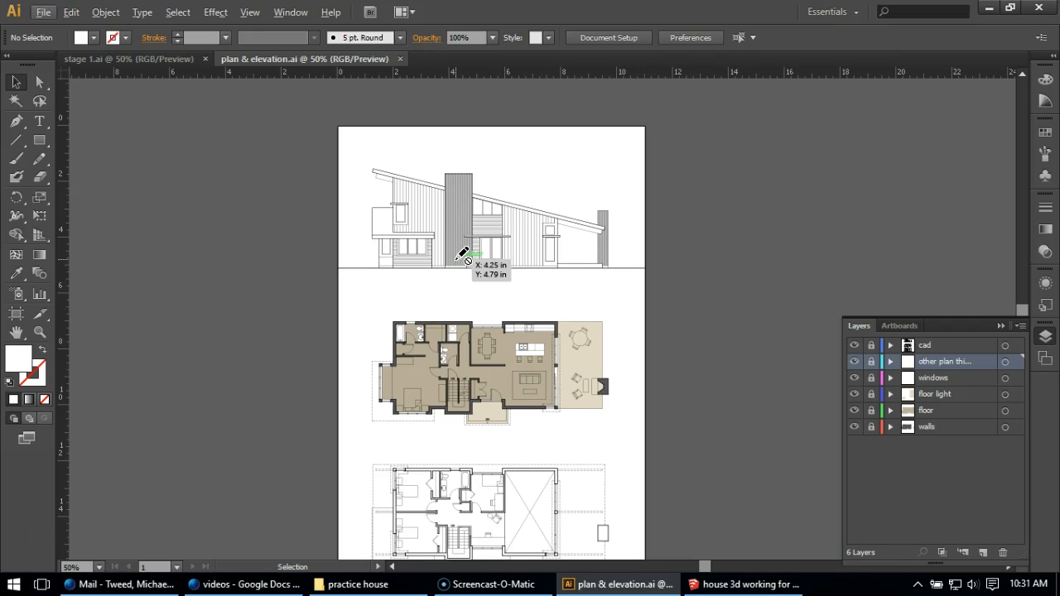
pyautogui.click(441, 277)
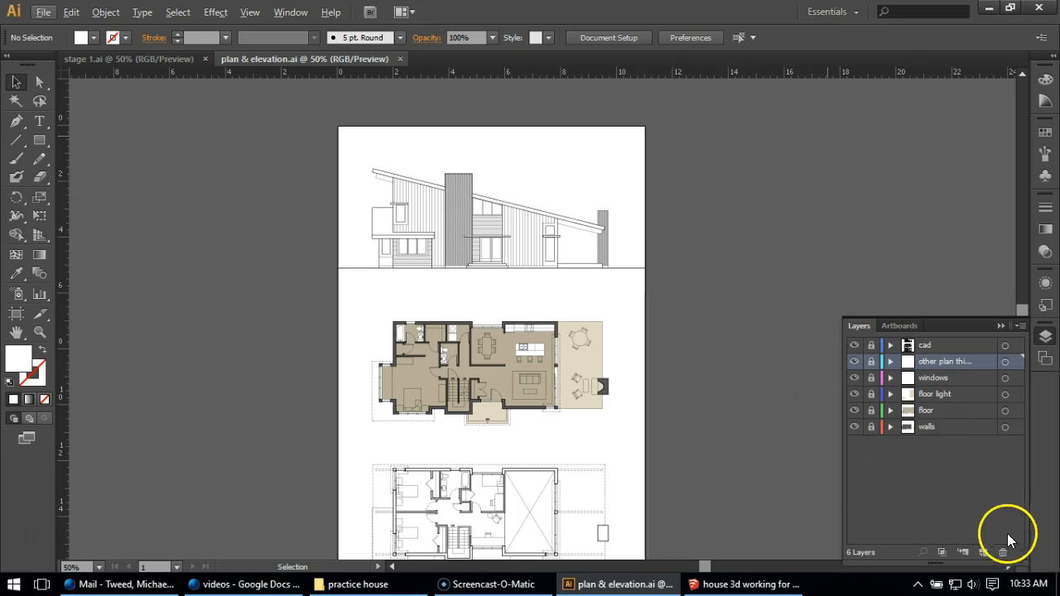
# Create a new layer directly below the cad layer and name it "siding 1"
pyautogui.click(984, 553)
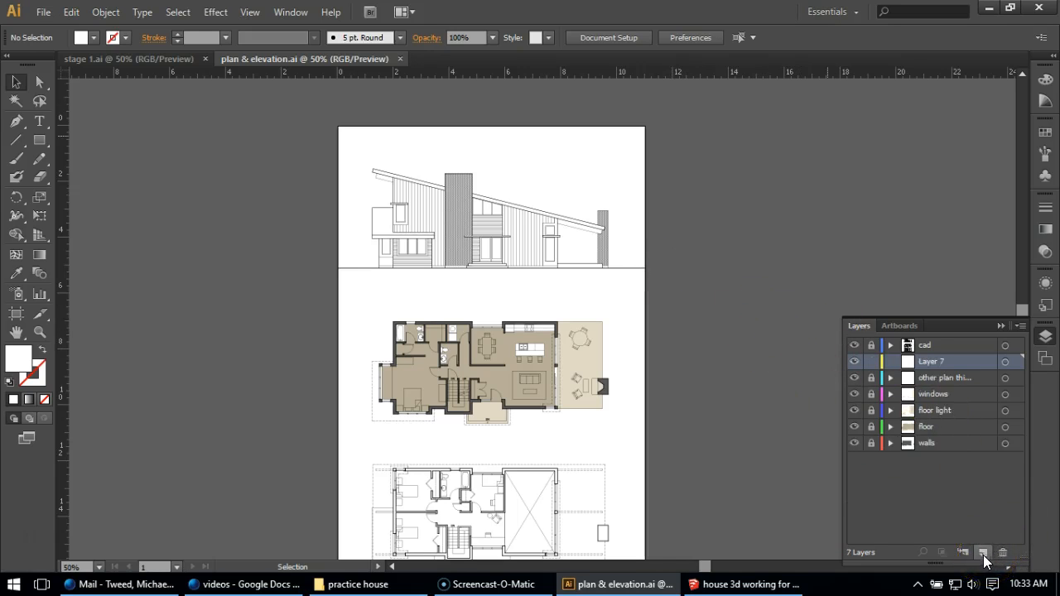
pyautogui.doubleClick(934, 362)
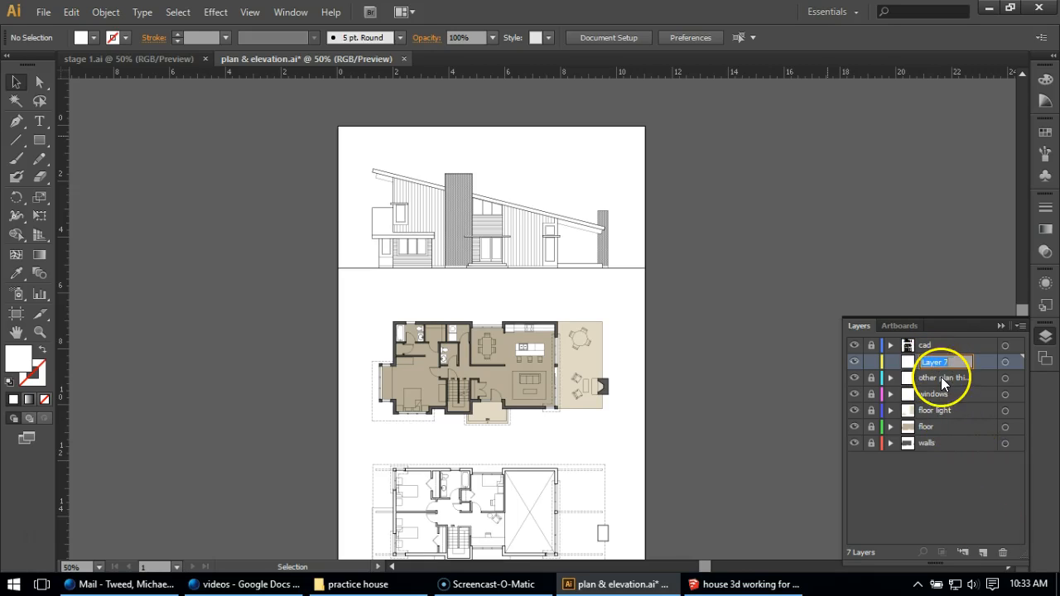
pyautogui.write('e')
pyautogui.write('iding')
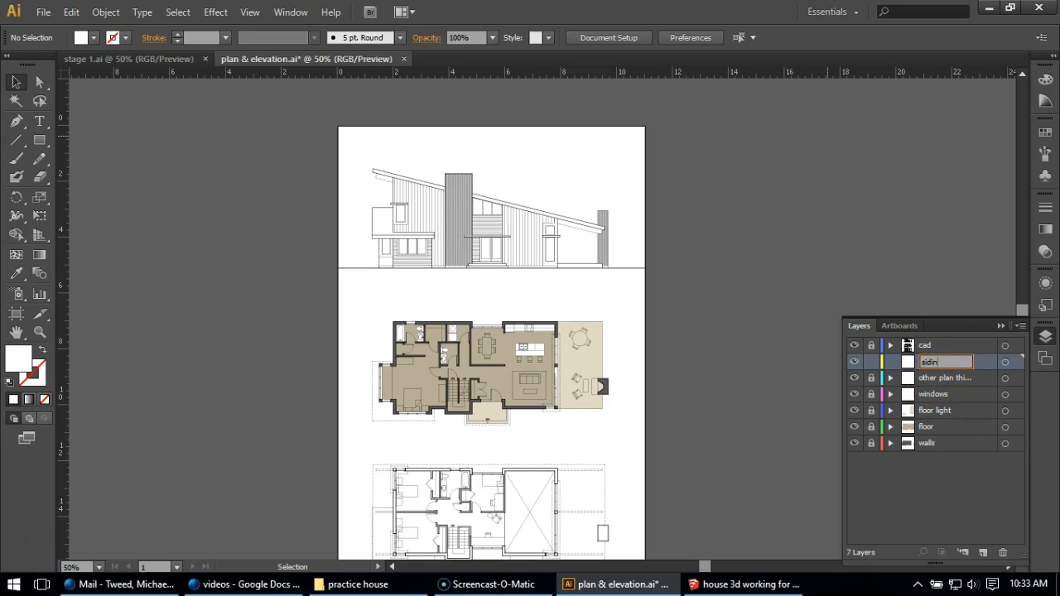
pyautogui.press('Return')
# Set the fill colour to a light tan, hex C1B08E, for the elevation's siding
pyautogui.scroll(3, 425, 166)
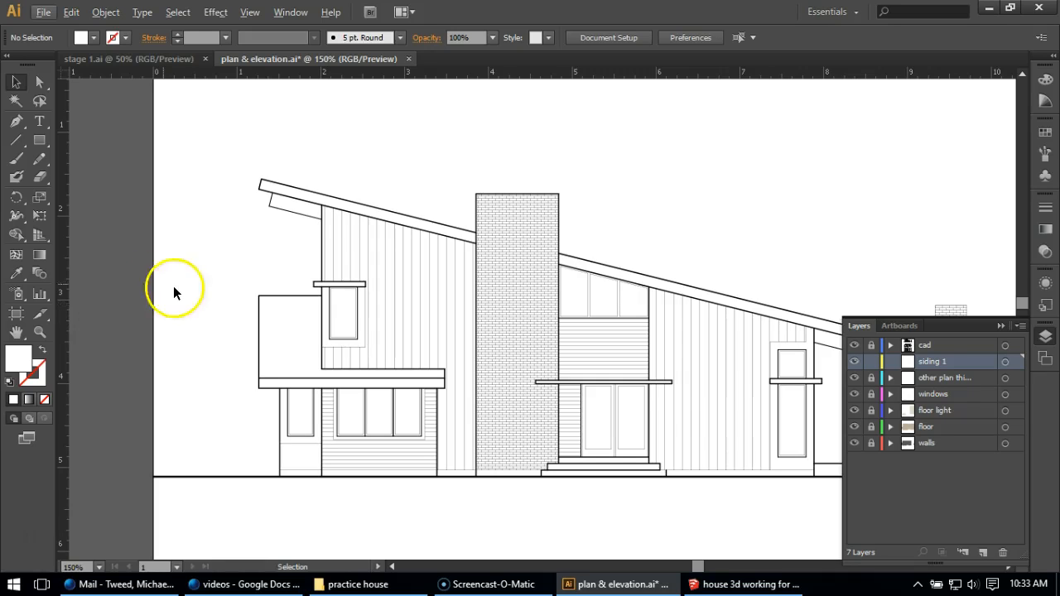
pyautogui.doubleClick(27, 363)
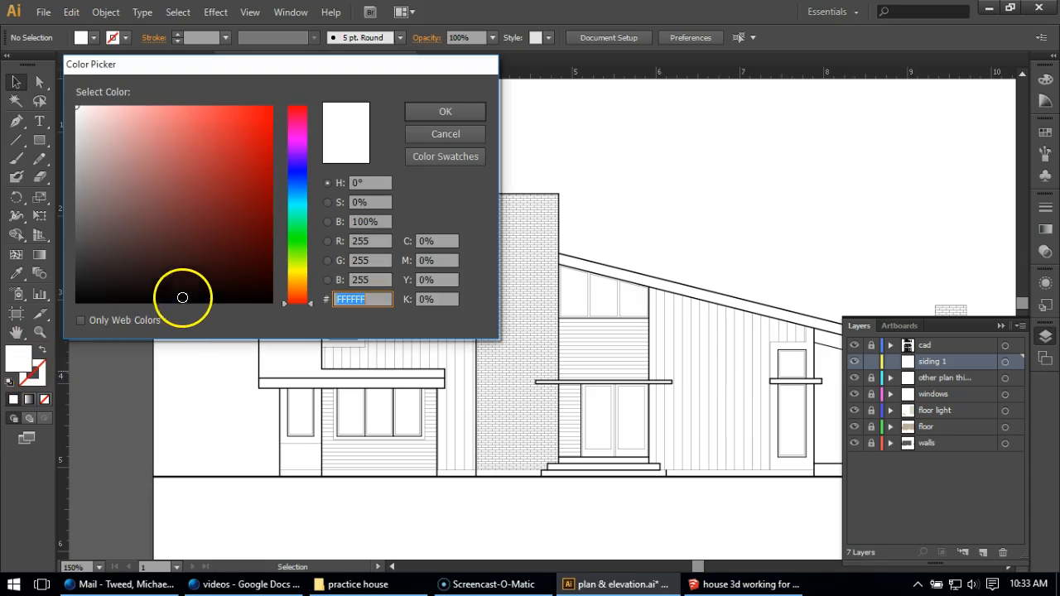
pyautogui.click(296, 275)
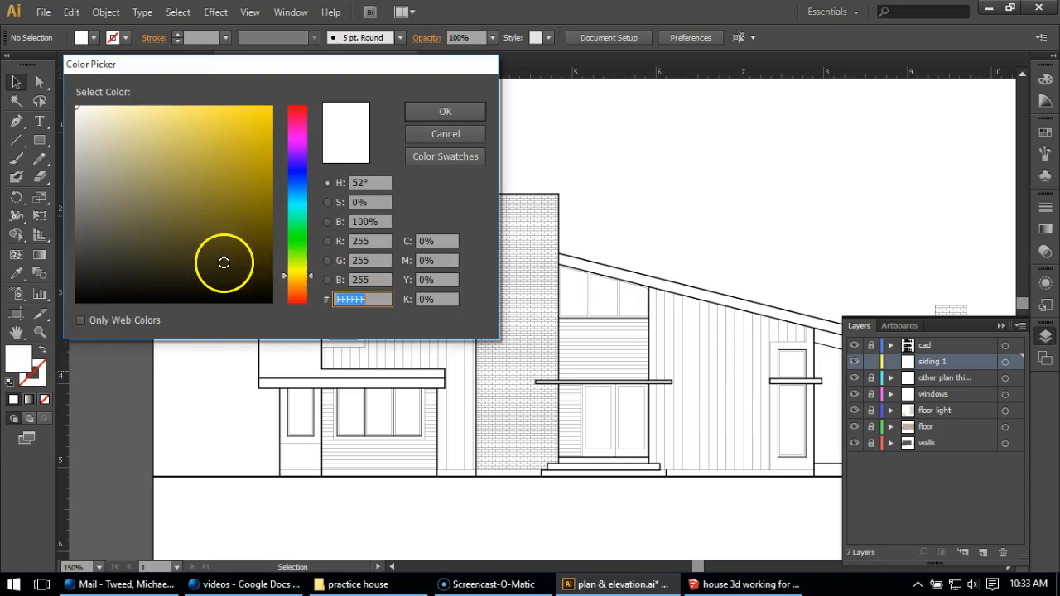
pyautogui.moveTo(149, 207)
pyautogui.mouseDown()
pyautogui.moveTo(108, 181)
pyautogui.moveTo(127, 190)
pyautogui.mouseUp()
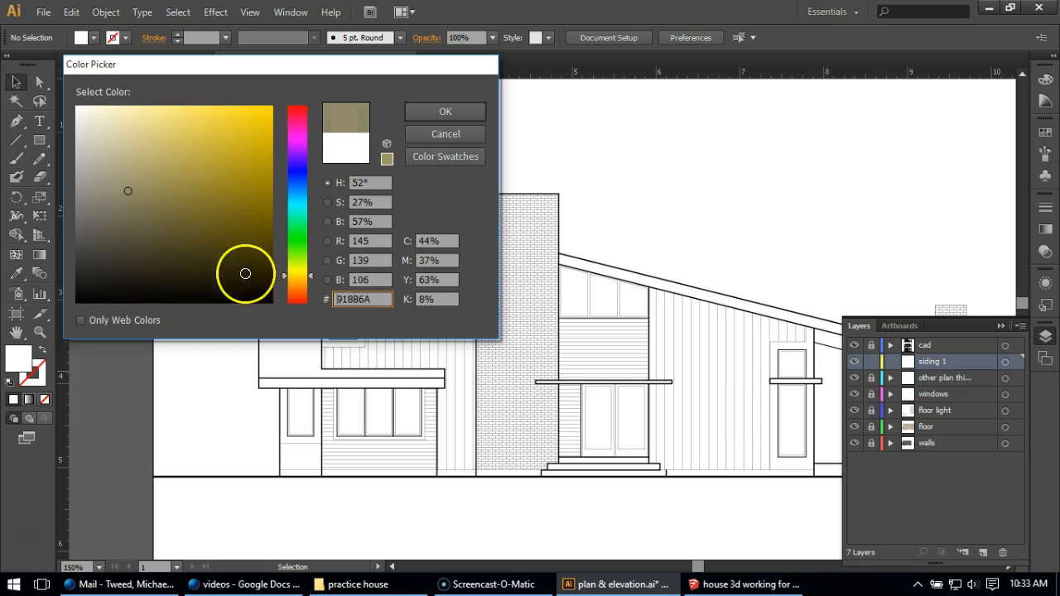
pyautogui.click(312, 282)
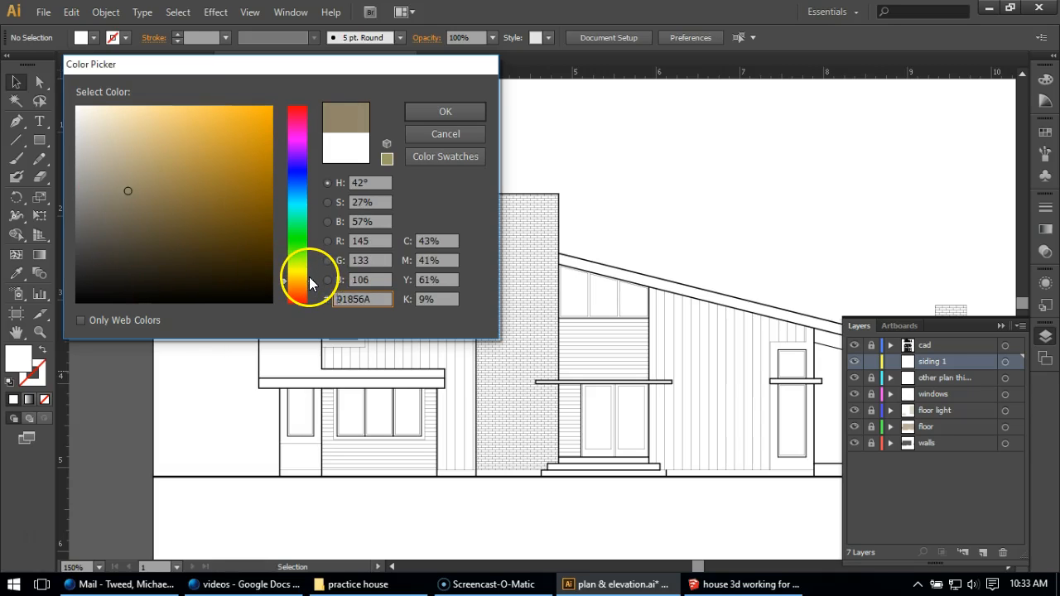
pyautogui.click(130, 153)
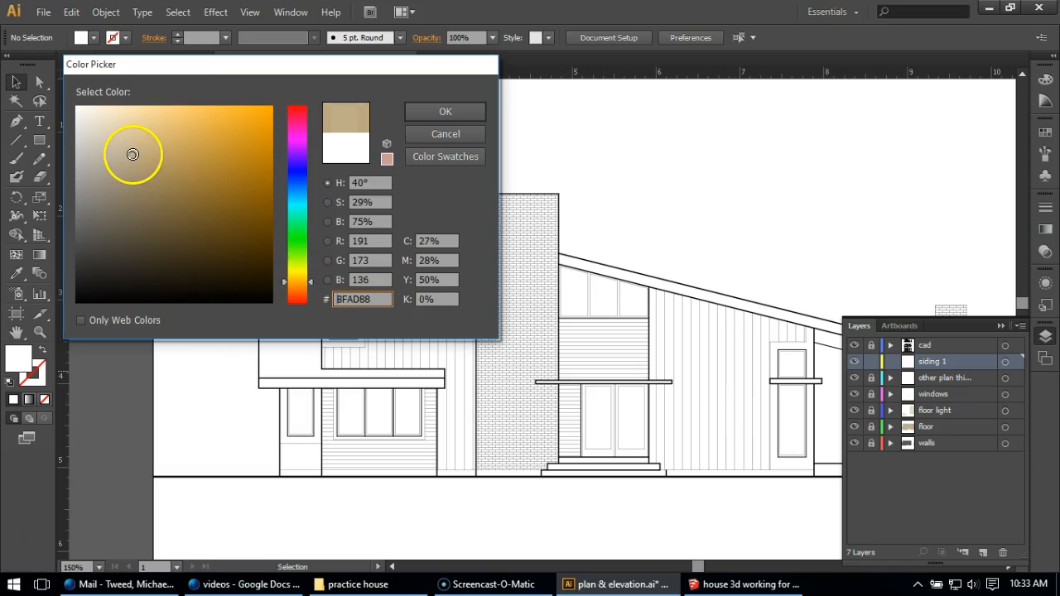
pyautogui.click(423, 109)
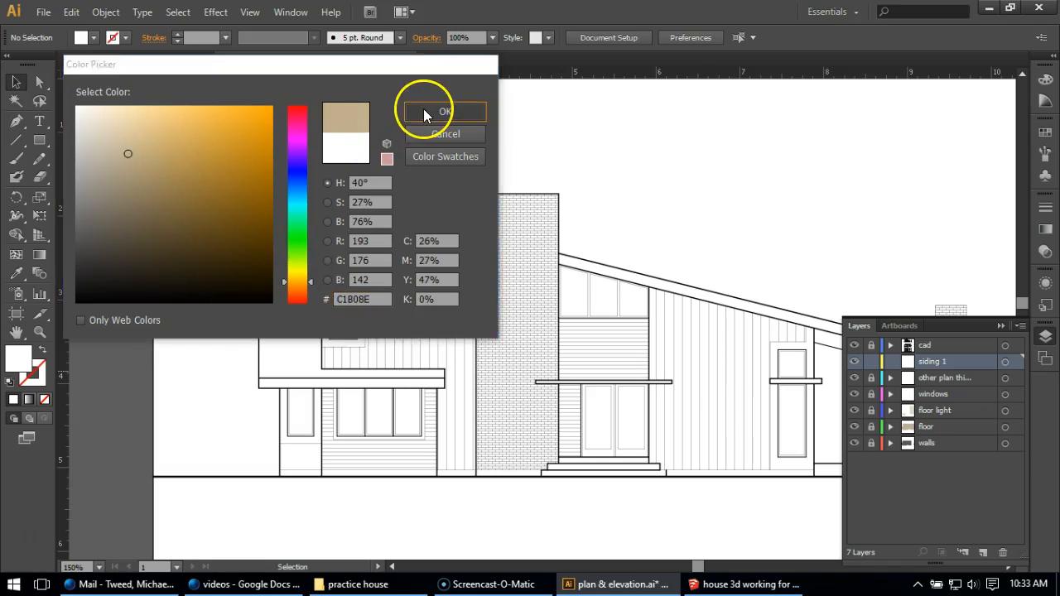
# Trace the vertical siding left of the brick chimney as a closed Pen shape, following the roof slope and notching around the lower roof
pyautogui.click(15, 121)
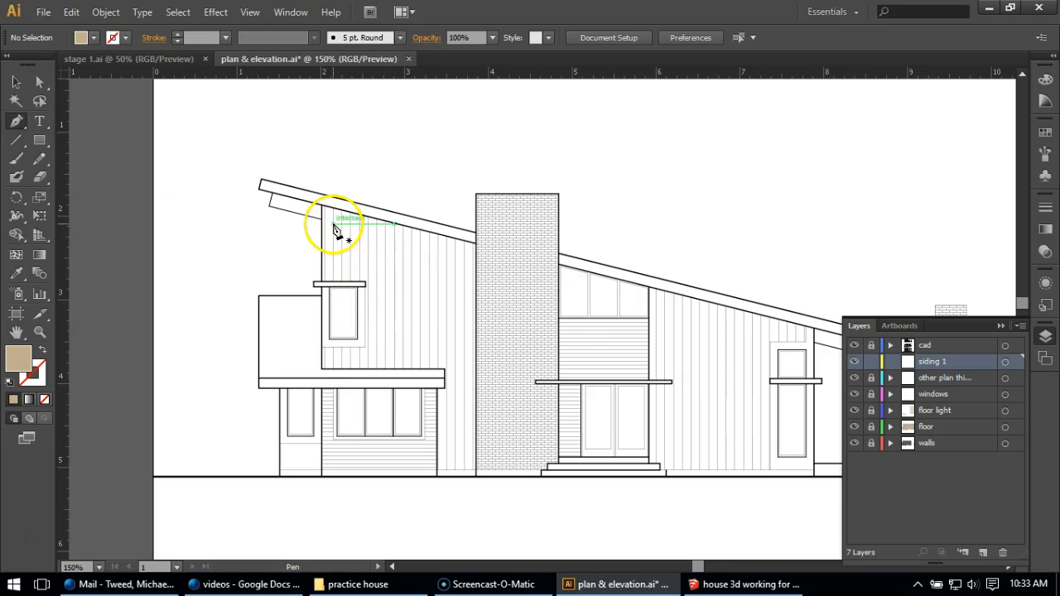
pyautogui.scroll(2, 340, 224)
pyautogui.click(306, 199)
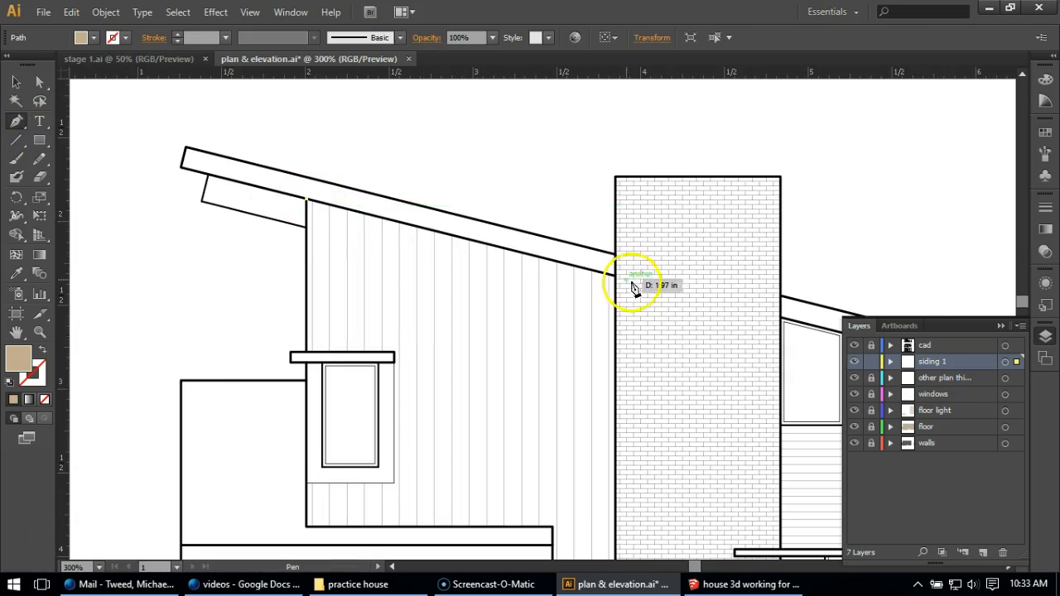
pyautogui.click(611, 273)
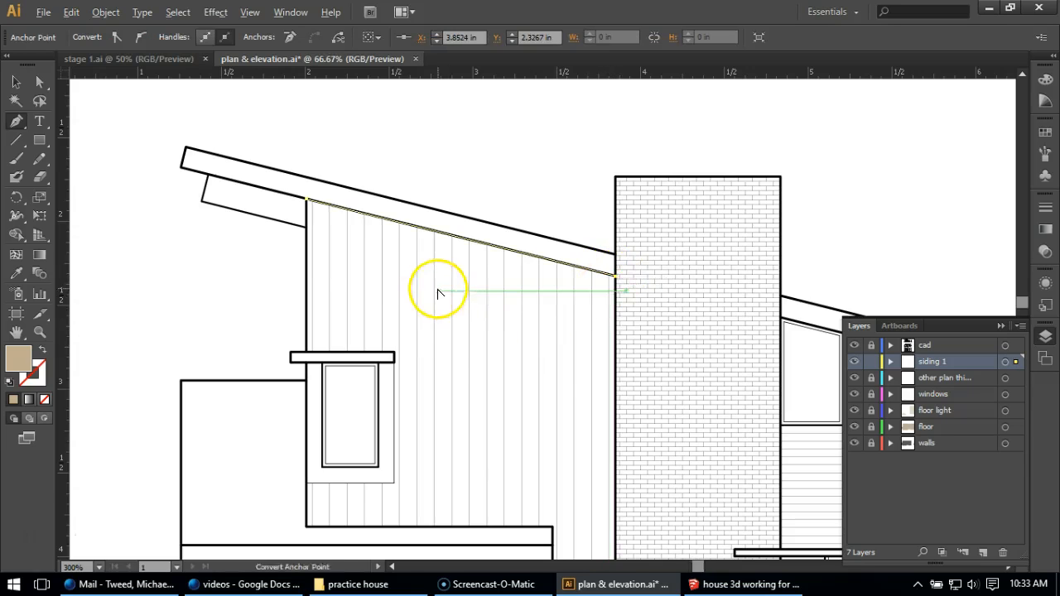
pyautogui.scroll(-4, 463, 323)
pyautogui.scroll(3, 485, 391)
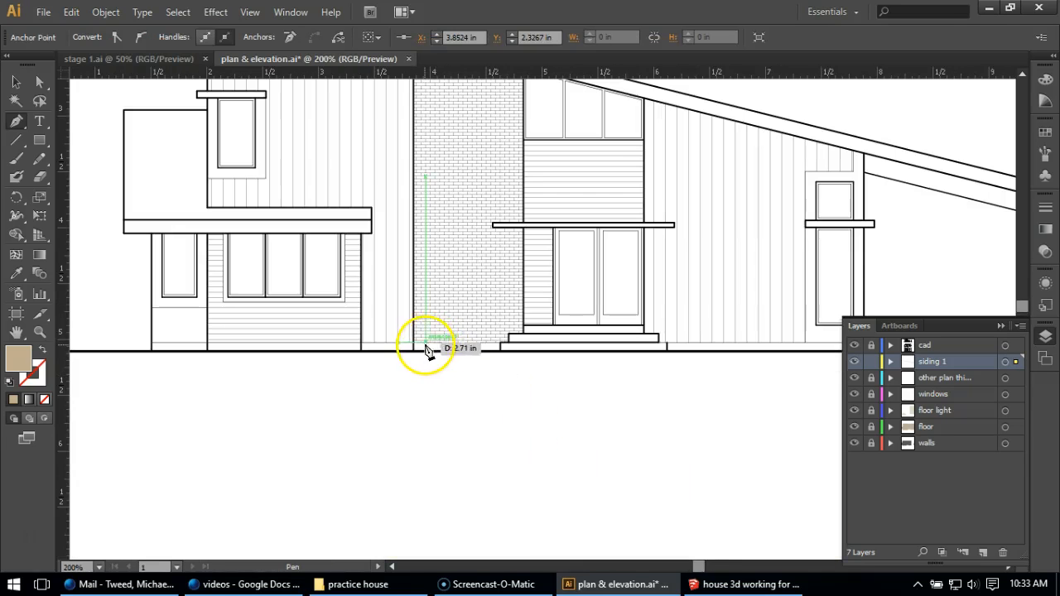
pyautogui.scroll(1, 417, 352)
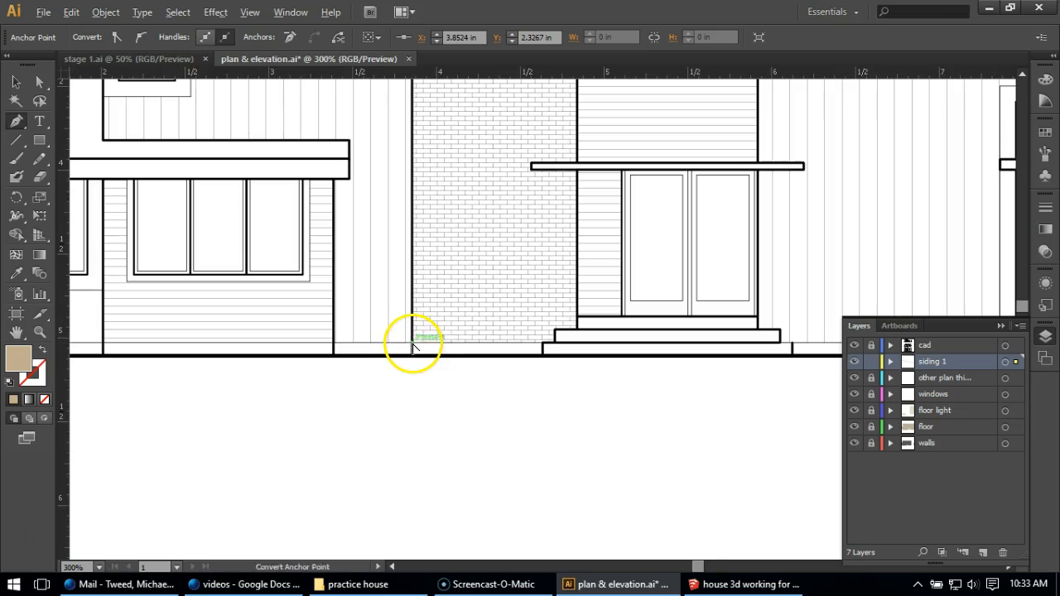
pyautogui.click(413, 343)
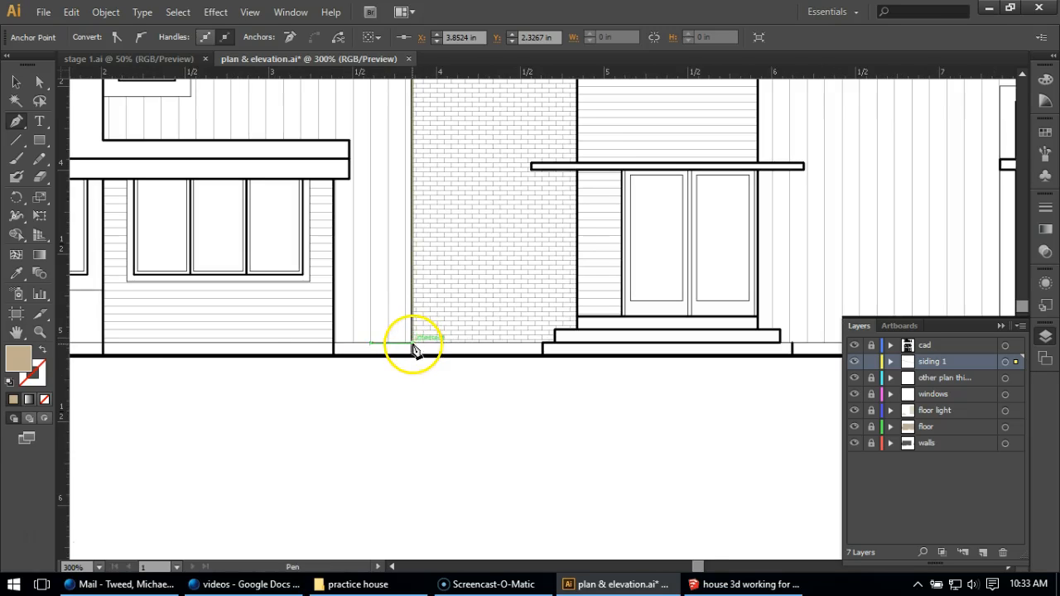
pyautogui.click(334, 344)
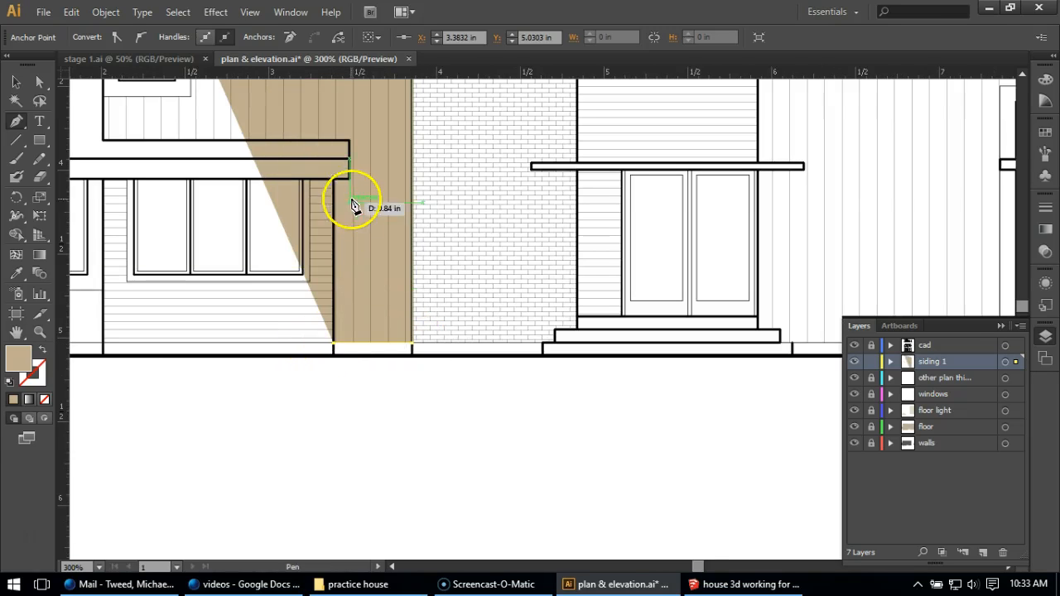
pyautogui.click(333, 179)
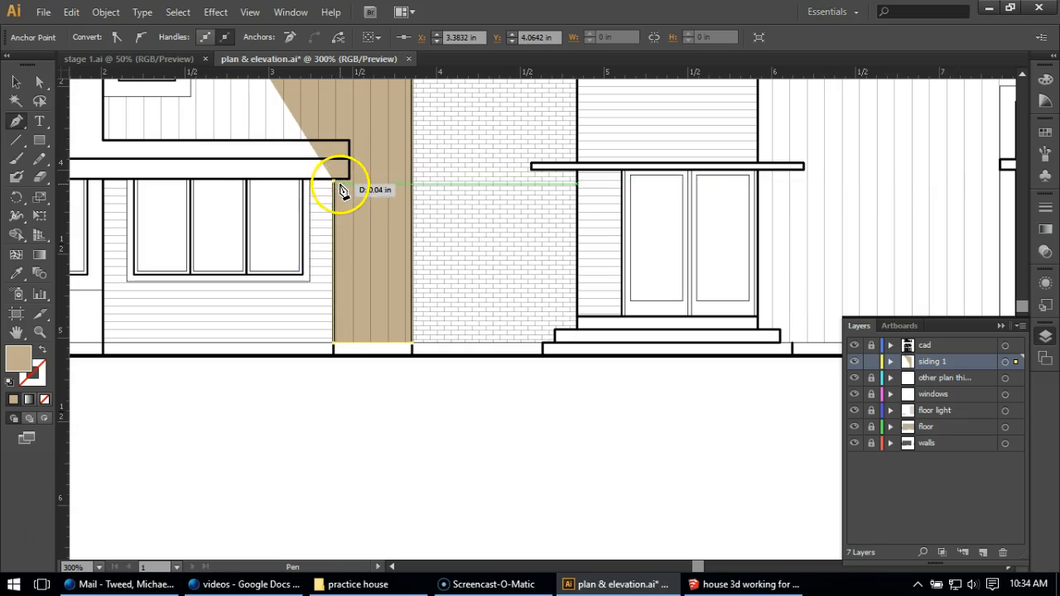
pyautogui.click(348, 179)
pyautogui.click(349, 141)
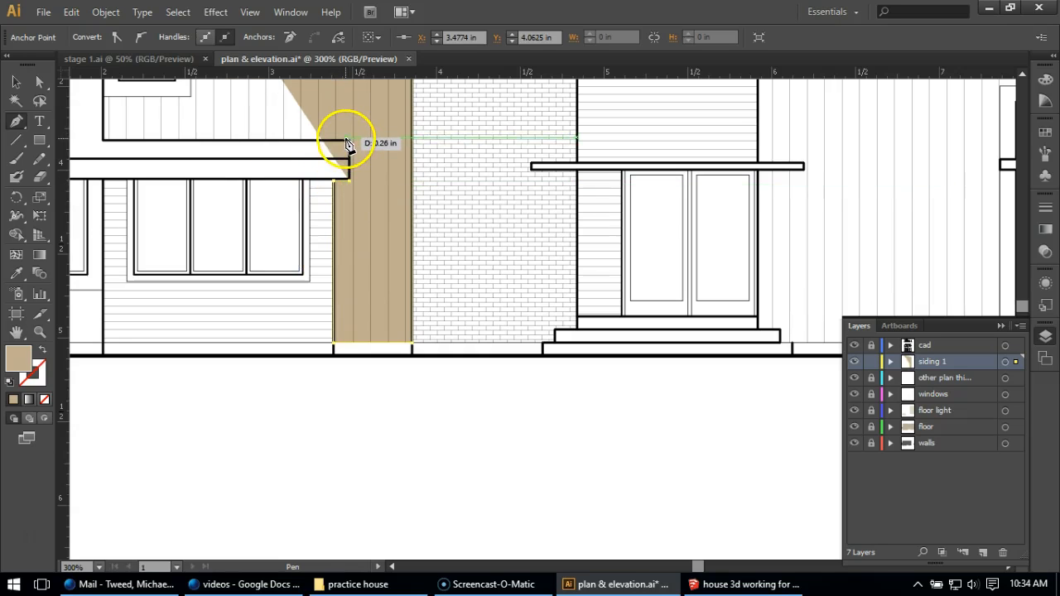
pyautogui.click(349, 141)
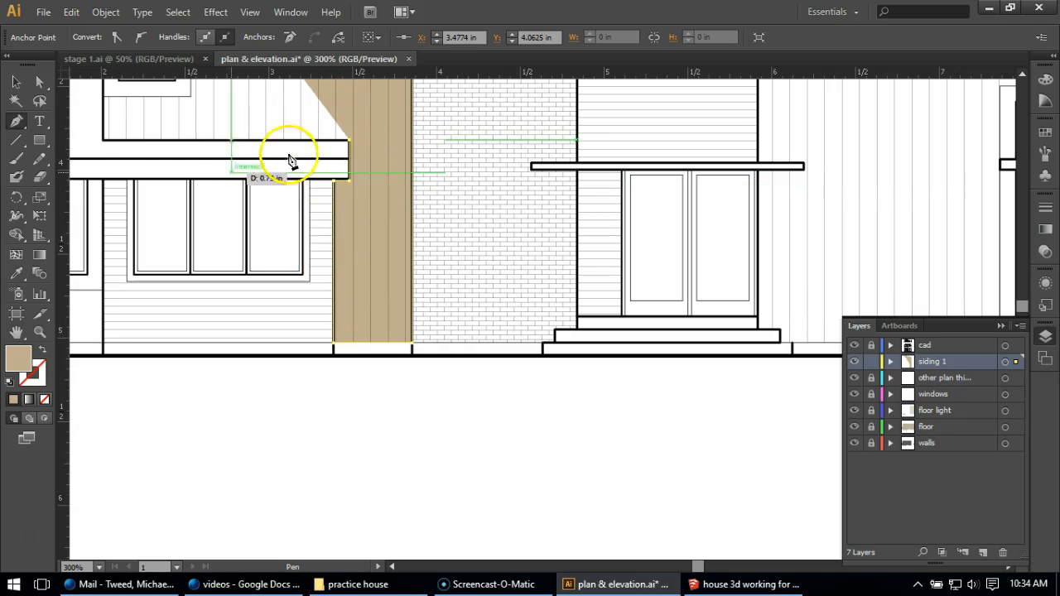
pyautogui.click(103, 142)
pyautogui.keyDown('alt'); pyautogui.scroll(-1, 629, 301); pyautogui.keyUp('alt')
pyautogui.scroll(1, 497, 286)
pyautogui.scroll(2, 459, 286)
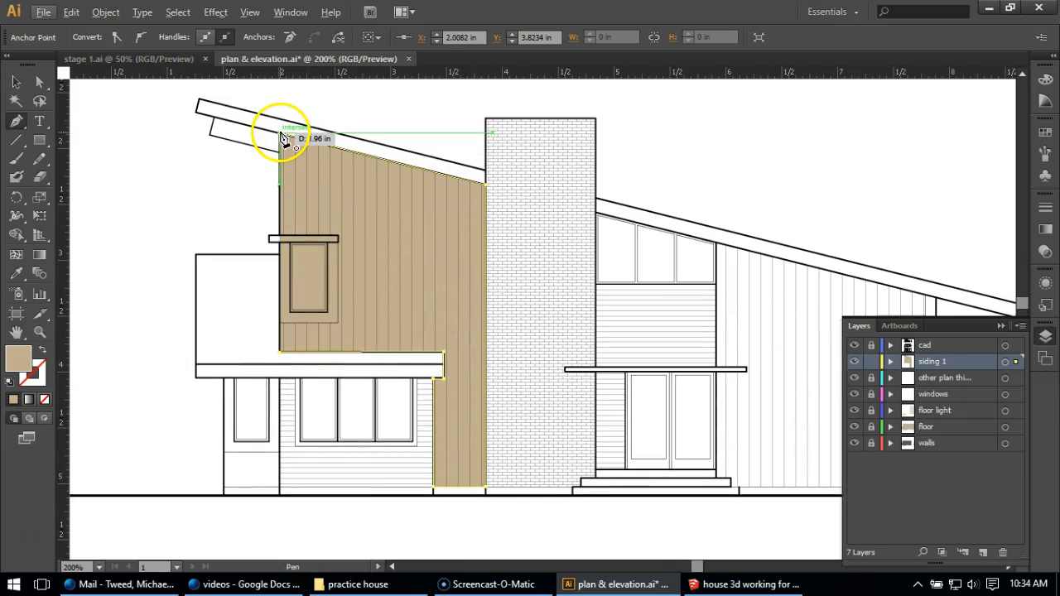
pyautogui.click(284, 137)
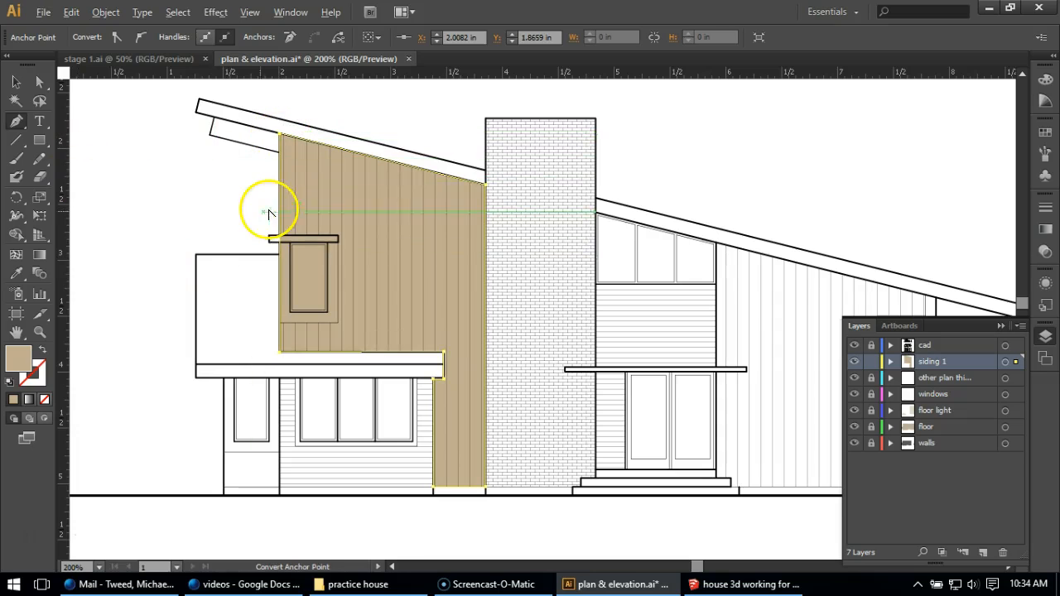
# Trace the vertical siding between the entrance and the tall window as a closed Pen shape, and lock the siding 1 layer
pyautogui.keyDown('alt'); pyautogui.scroll(-1, 272, 213); pyautogui.keyUp('alt')
pyautogui.keyDown('alt'); pyautogui.scroll(2, 714, 312); pyautogui.keyUp('alt')
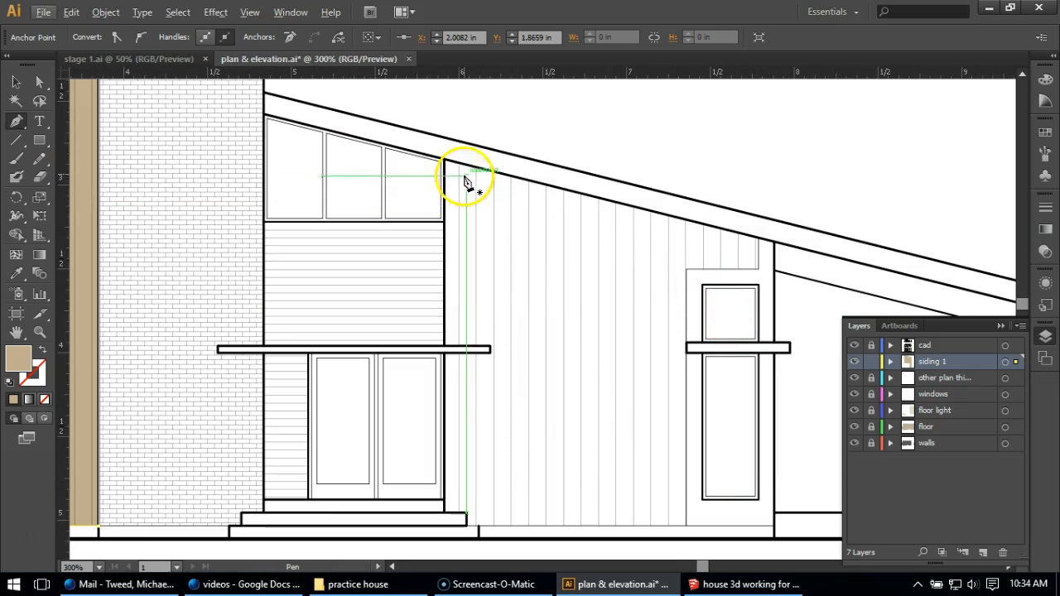
pyautogui.click(445, 158)
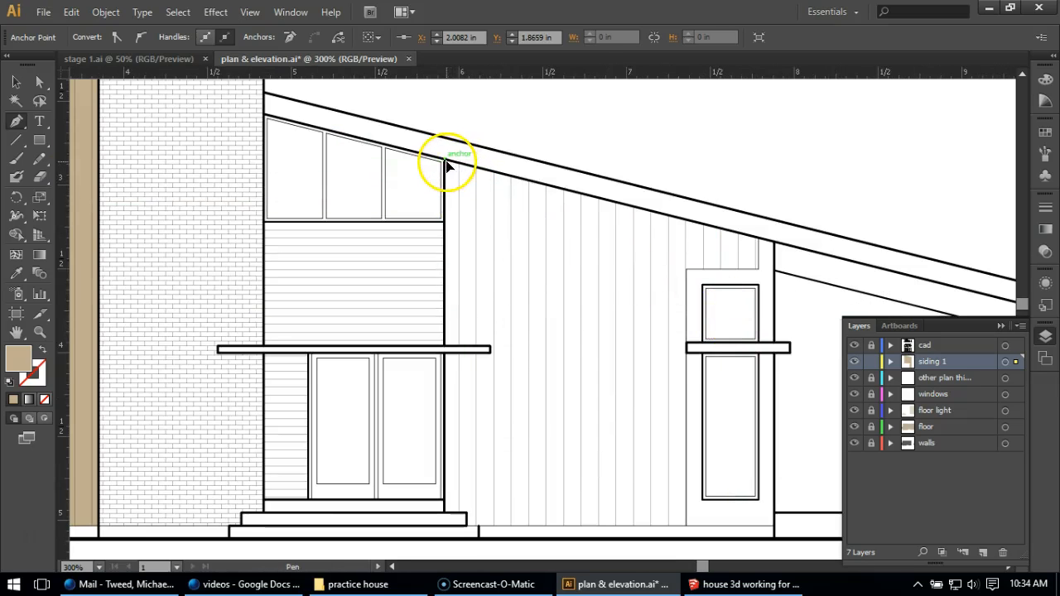
pyautogui.click(761, 242)
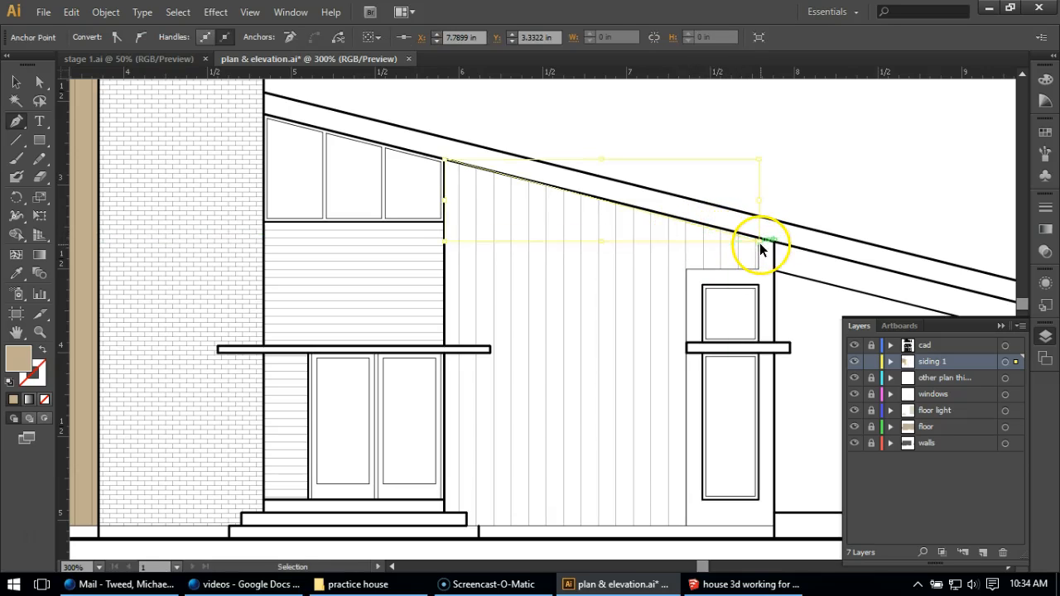
pyautogui.hotkey('ctrl', 'z')
pyautogui.click(759, 238)
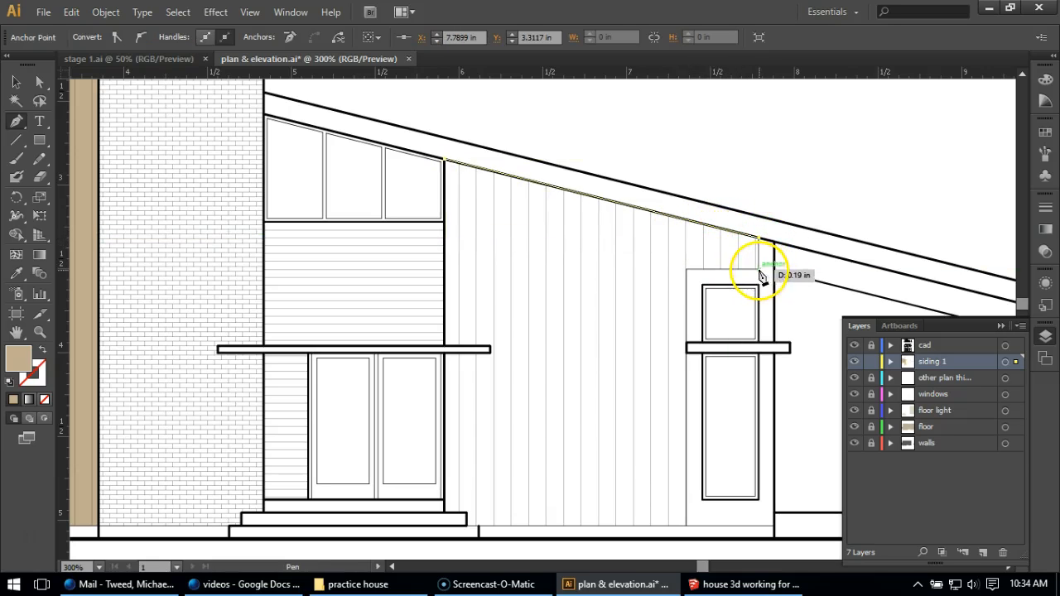
pyautogui.click(758, 269)
pyautogui.click(687, 269)
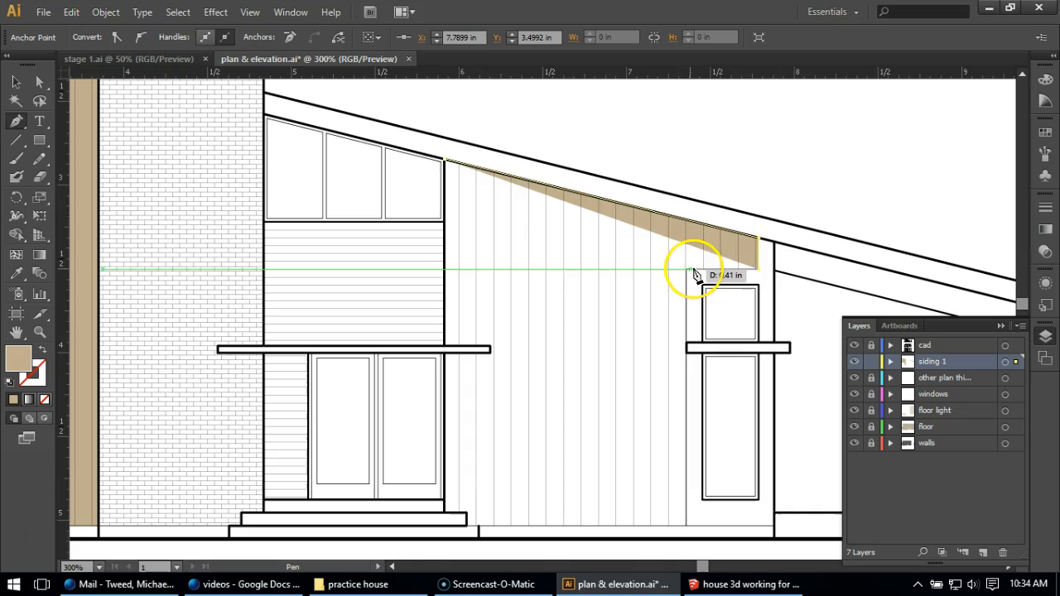
pyautogui.click(686, 524)
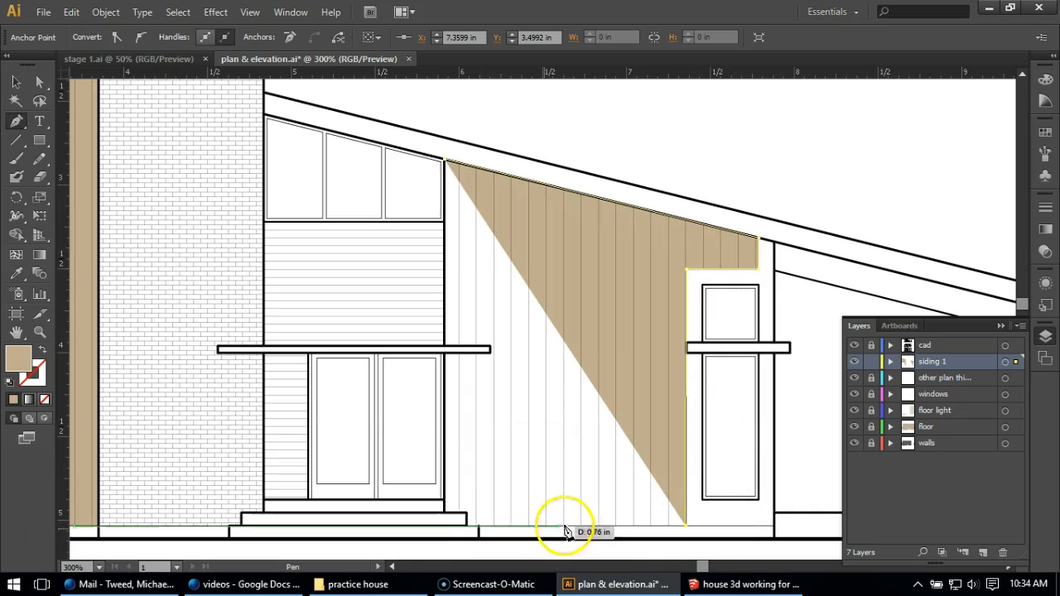
pyautogui.click(466, 524)
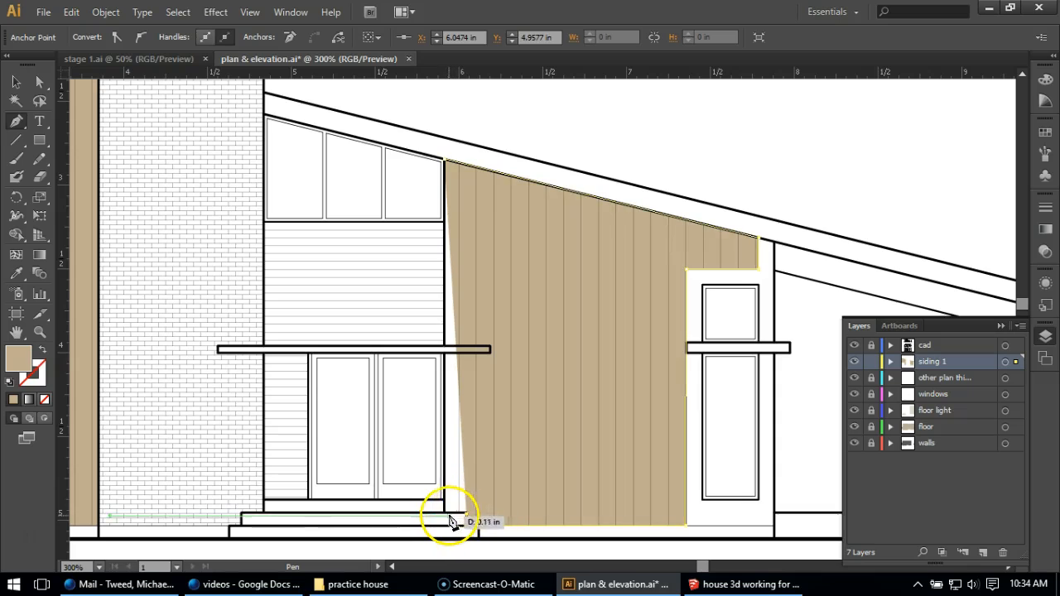
pyautogui.click(447, 519)
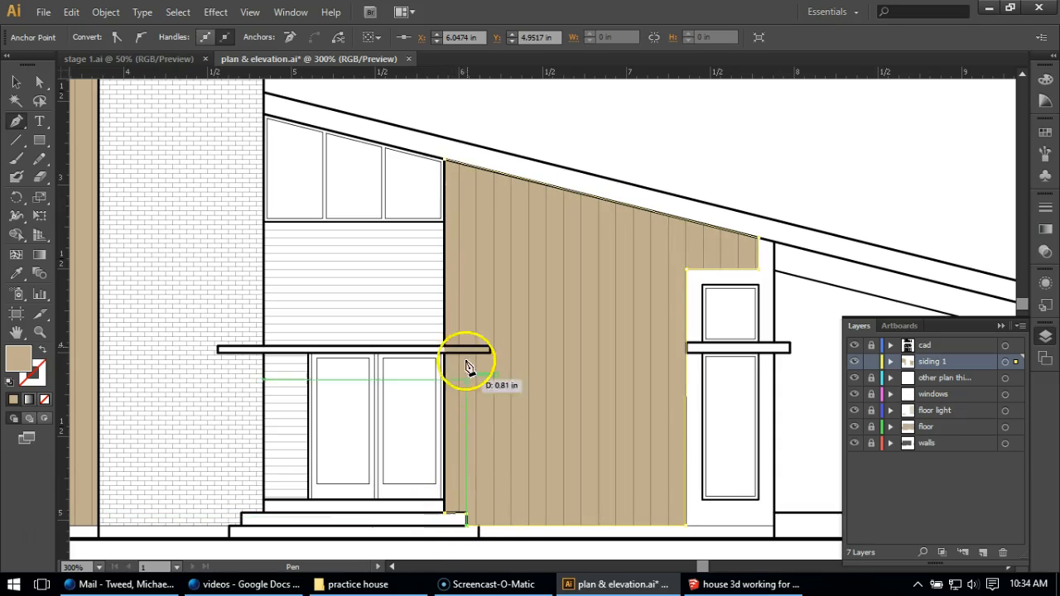
pyautogui.click(444, 165)
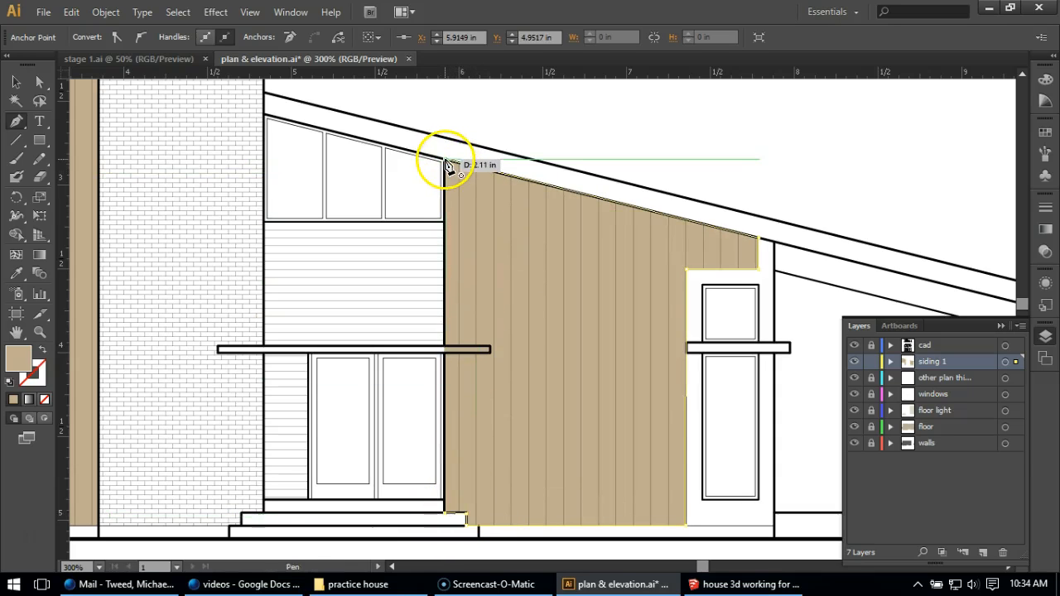
pyautogui.scroll(-2, 641, 319)
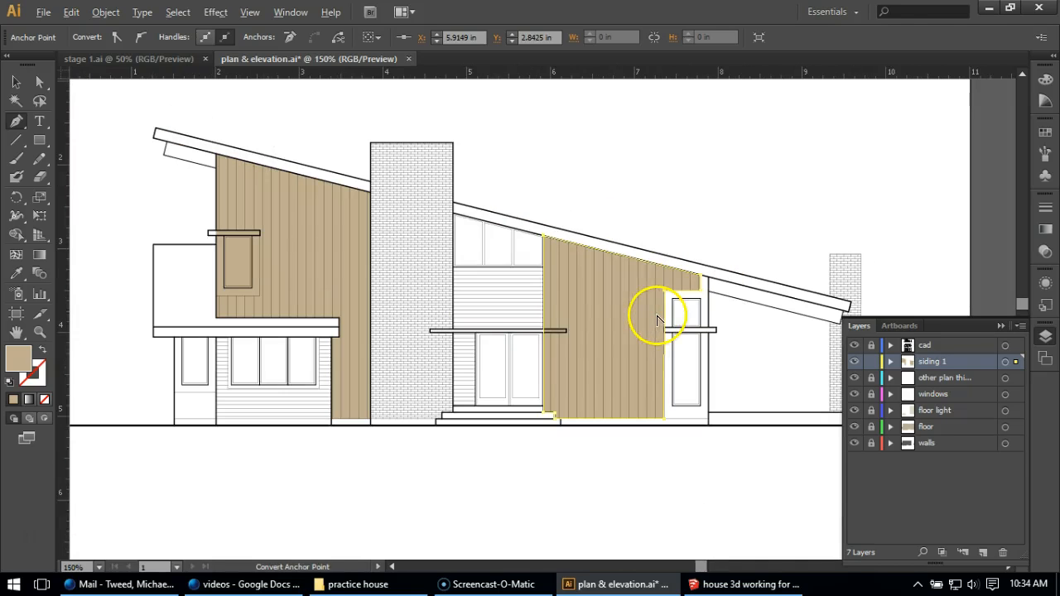
pyautogui.click(871, 362)
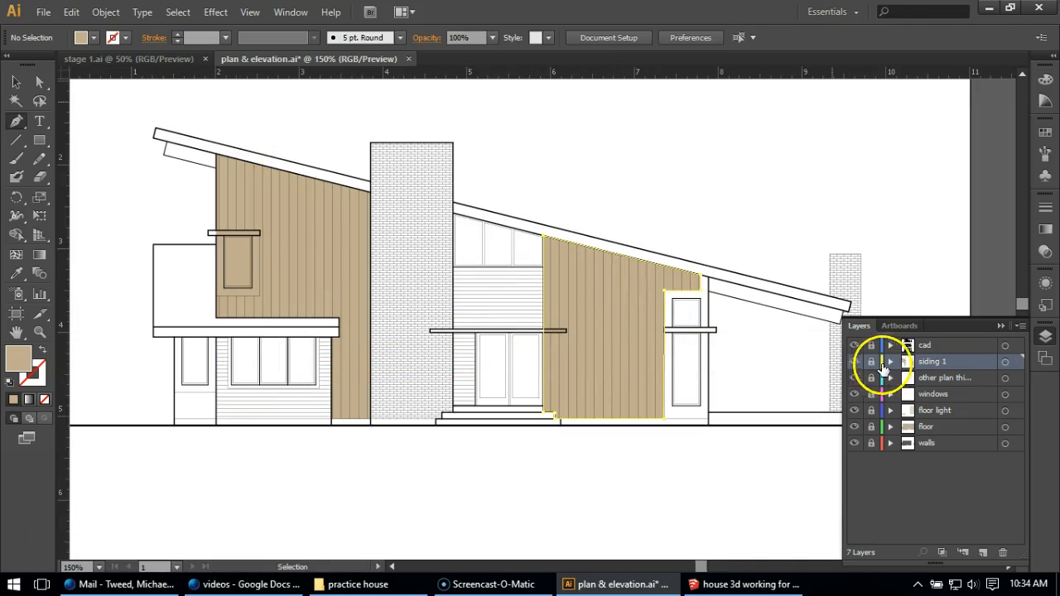
# Create a new layer directly below the cad layer and name it "siding2"
pyautogui.click(982, 551)
pyautogui.doubleClick(931, 363)
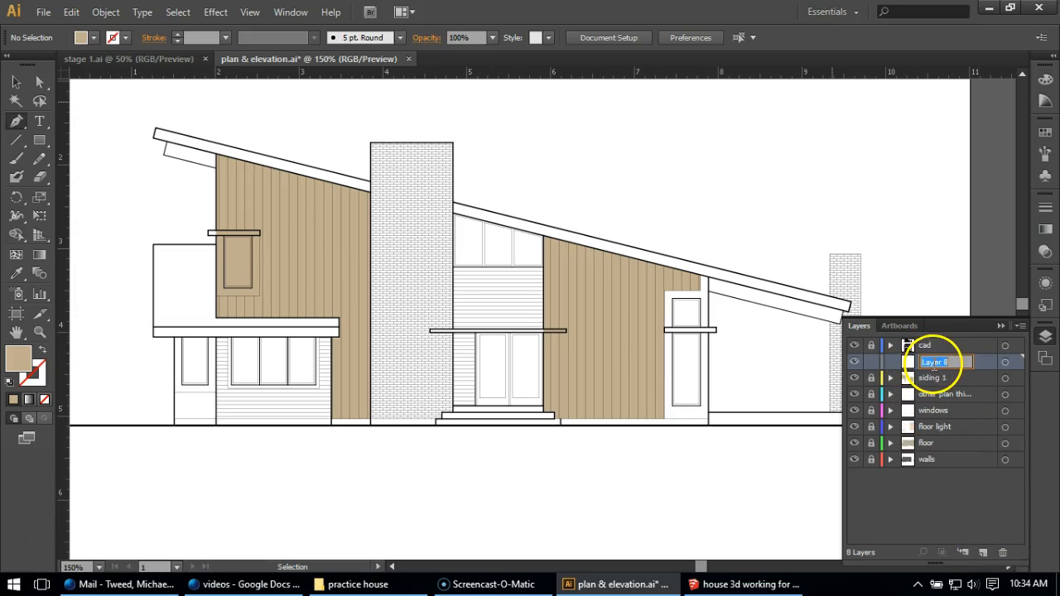
pyautogui.write('siding2')
pyautogui.click(946, 516)
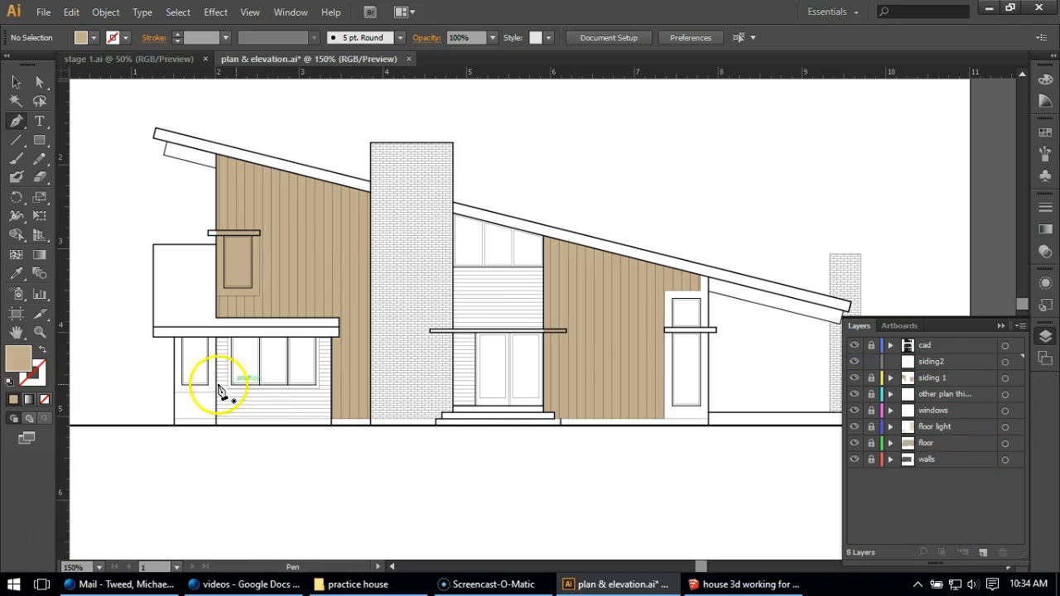
# Set the fill colour to a muted red, hex A54949, for the horizontal siding
pyautogui.doubleClick(18, 360)
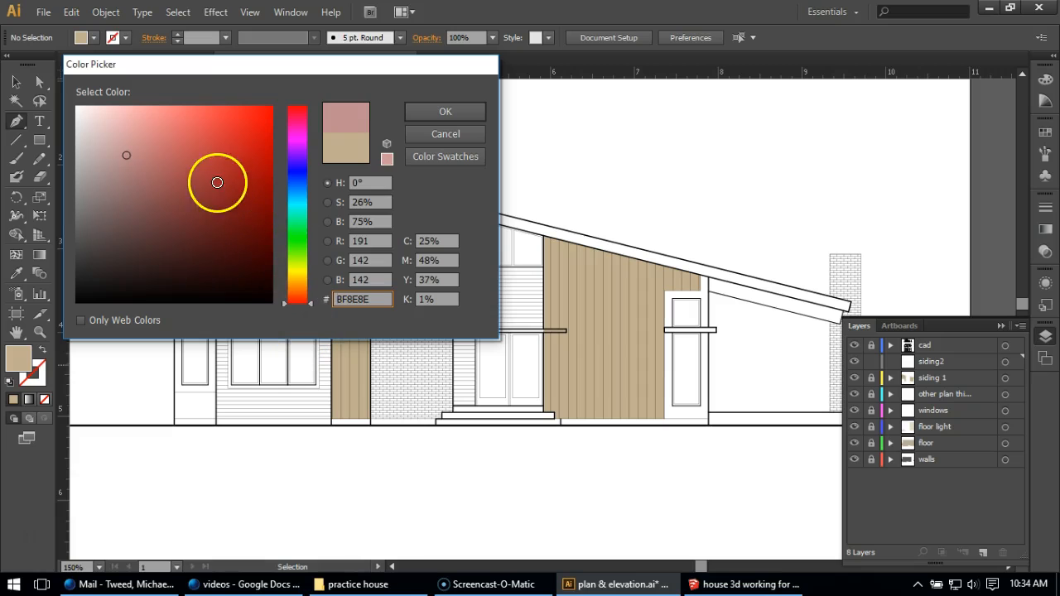
pyautogui.moveTo(218, 180); pyautogui.dragTo(186, 178)
pyautogui.click(419, 110)
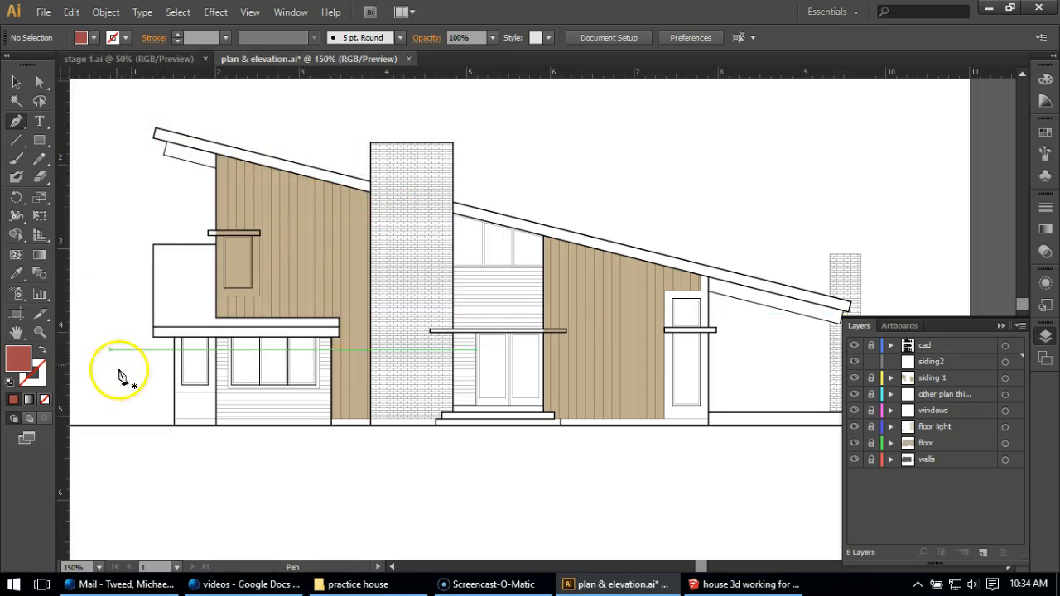
# Draw a filled rectangle over the lower-left wall with its windows, from the lower roof's underside to the top of the foundation
pyautogui.scroll(3, 171, 452)
pyautogui.click(42, 144)
pyautogui.click(41, 142)
pyautogui.moveTo(179, 149); pyautogui.dragTo(598, 366)
# Draw a filled rectangle over the entrance siding and doors, from below the upper windows to the doorstep, and lock the siding2 layer
pyautogui.scroll(-2, 166, 378)
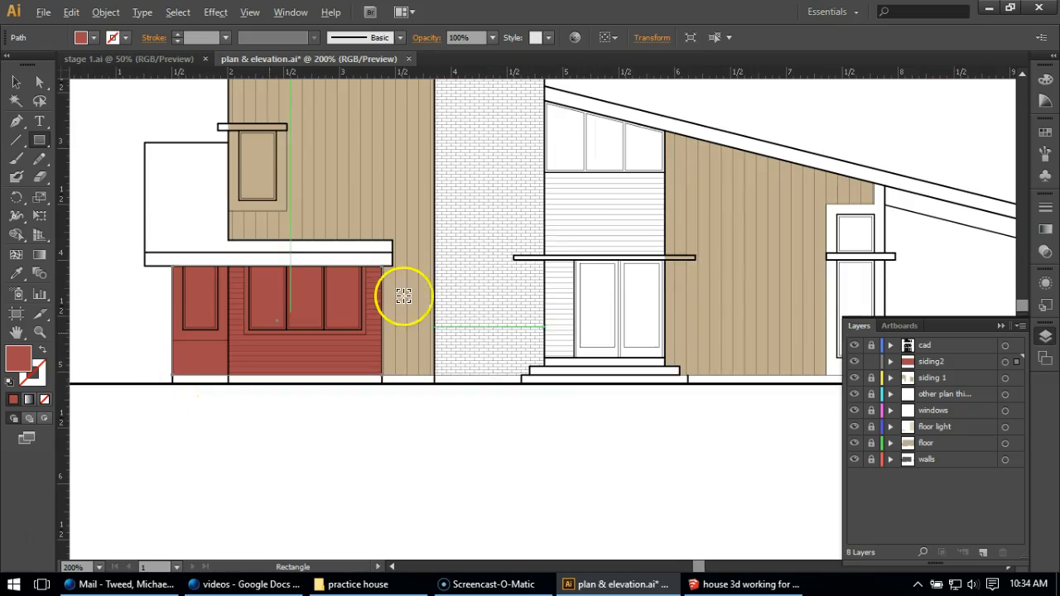
pyautogui.scroll(-1, 615, 246)
pyautogui.scroll(1, 621, 265)
pyautogui.scroll(1, 399, 174)
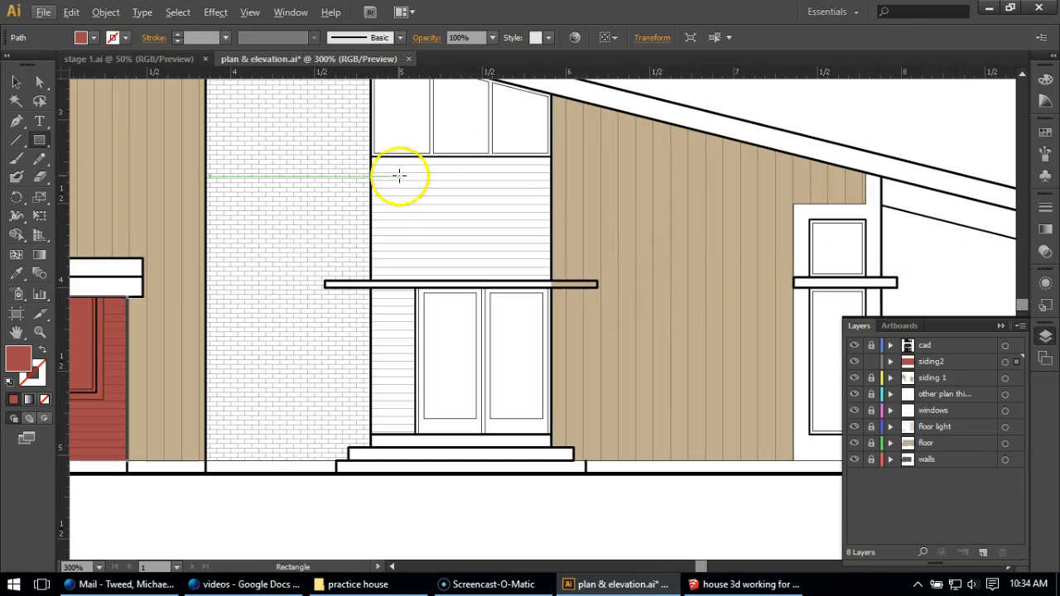
pyautogui.moveTo(371, 155); pyautogui.dragTo(550, 435)
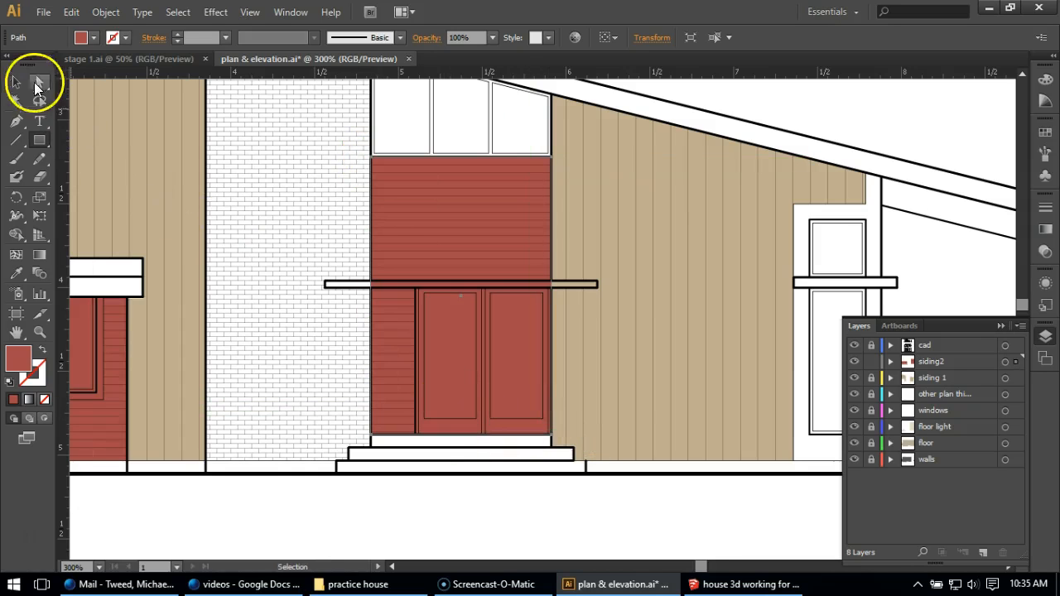
pyautogui.click(16, 82)
pyautogui.click(343, 515)
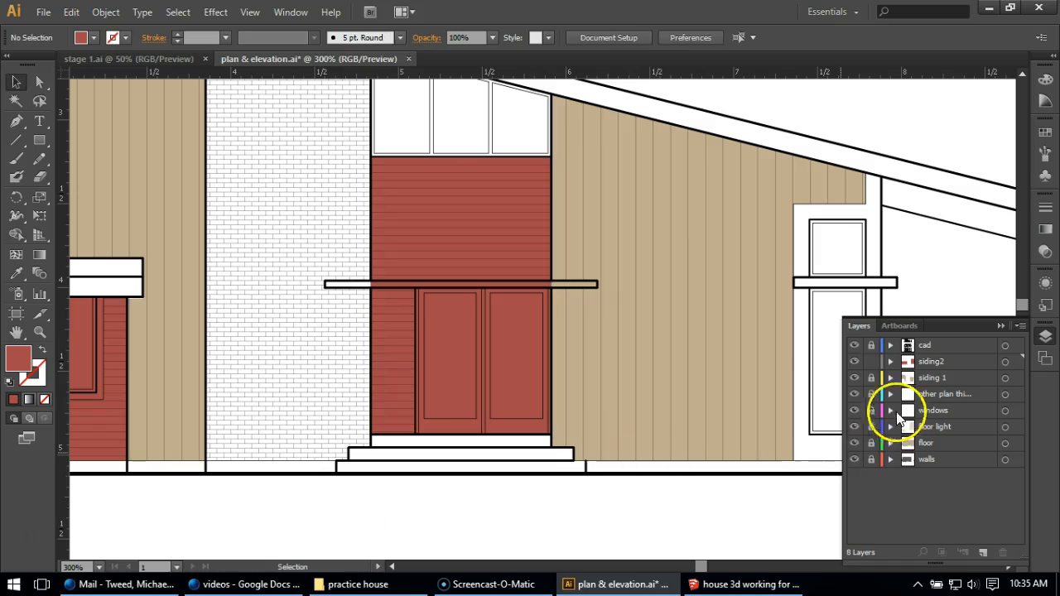
pyautogui.click(931, 365)
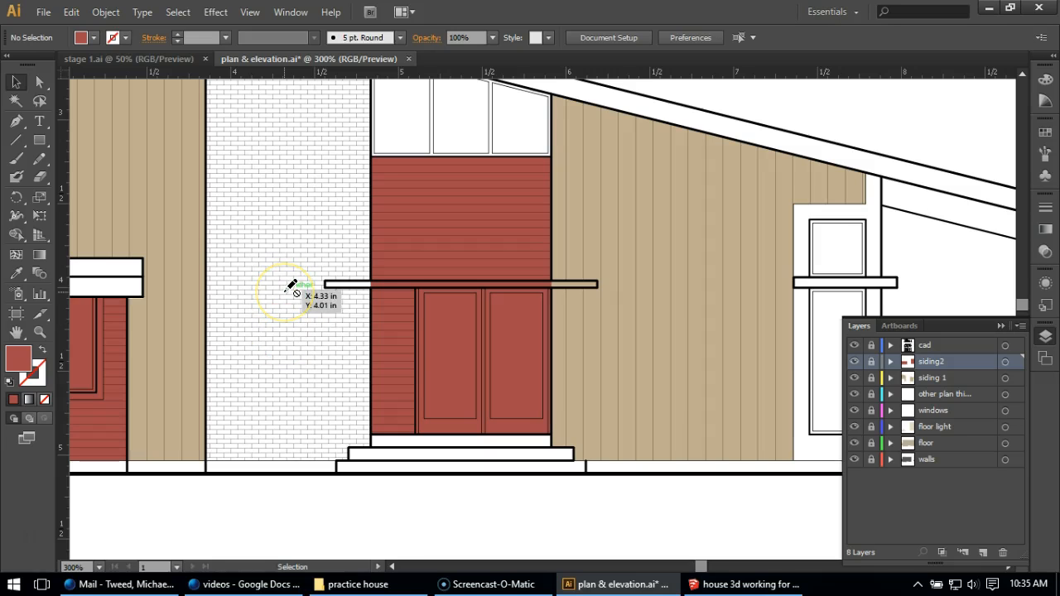
# Create a new layer directly below the cad layer and name it "trim"
pyautogui.scroll(-1, 355, 317)
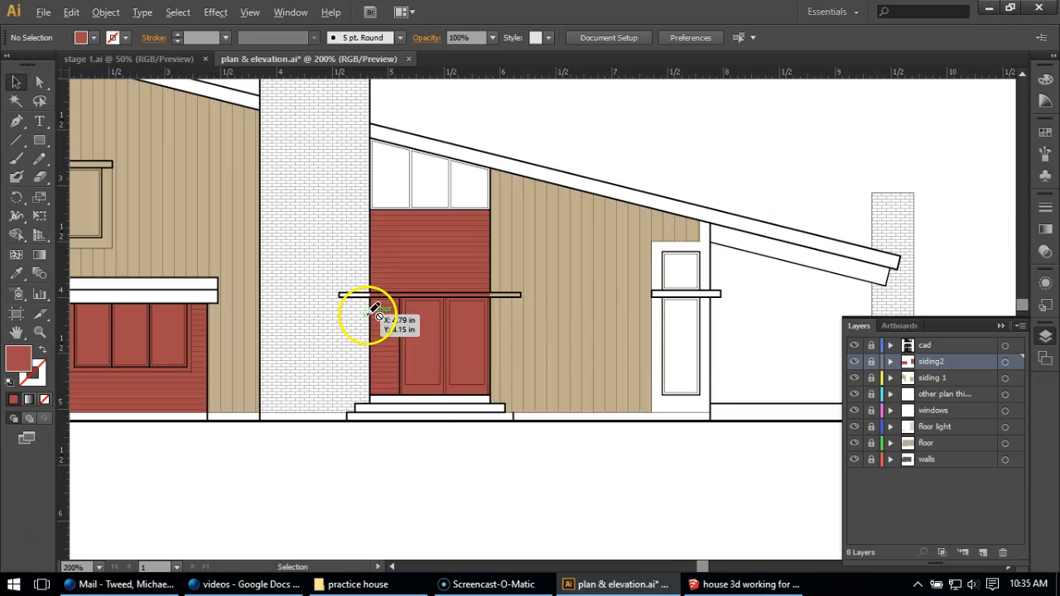
pyautogui.scroll(-2, 634, 359)
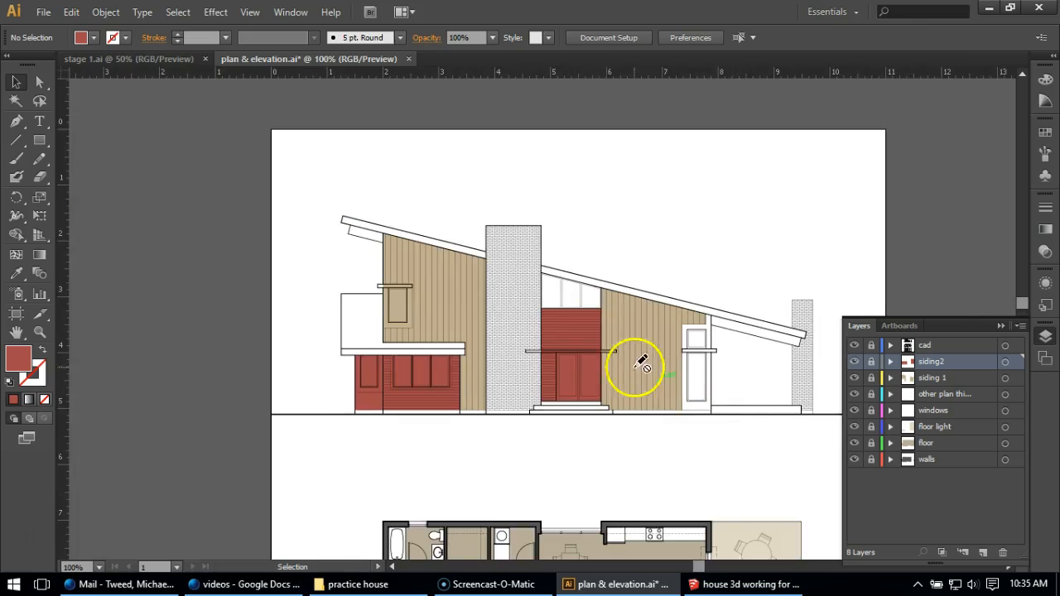
pyautogui.scroll(1, 585, 331)
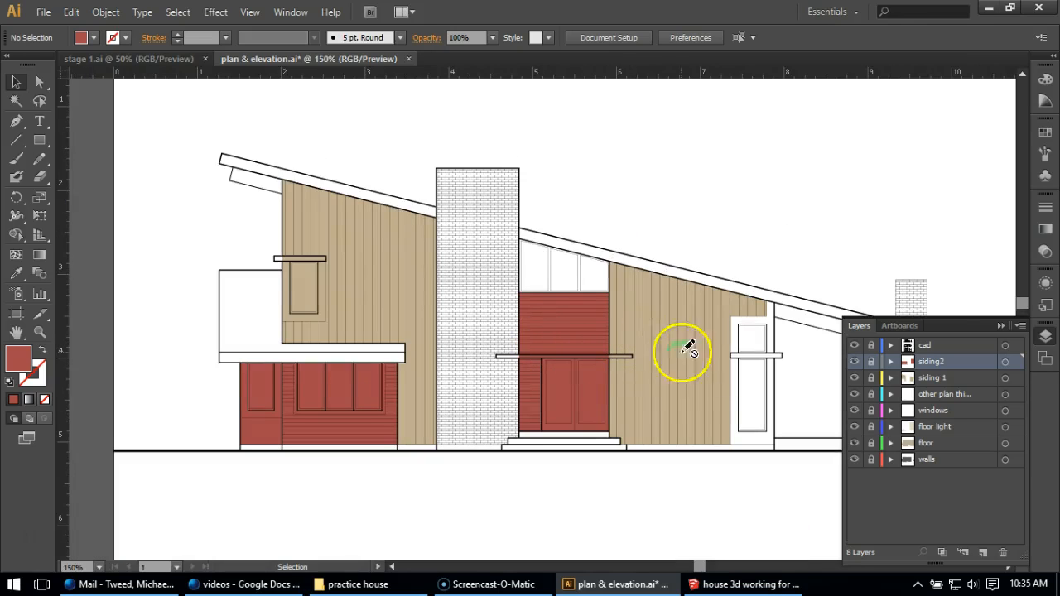
pyautogui.click(982, 553)
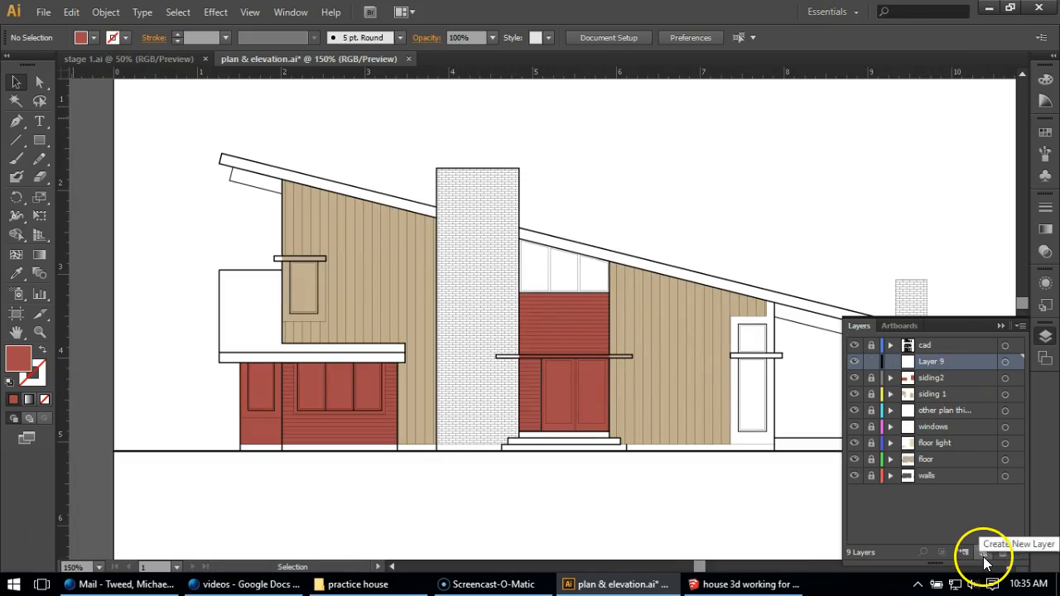
pyautogui.doubleClick(928, 362)
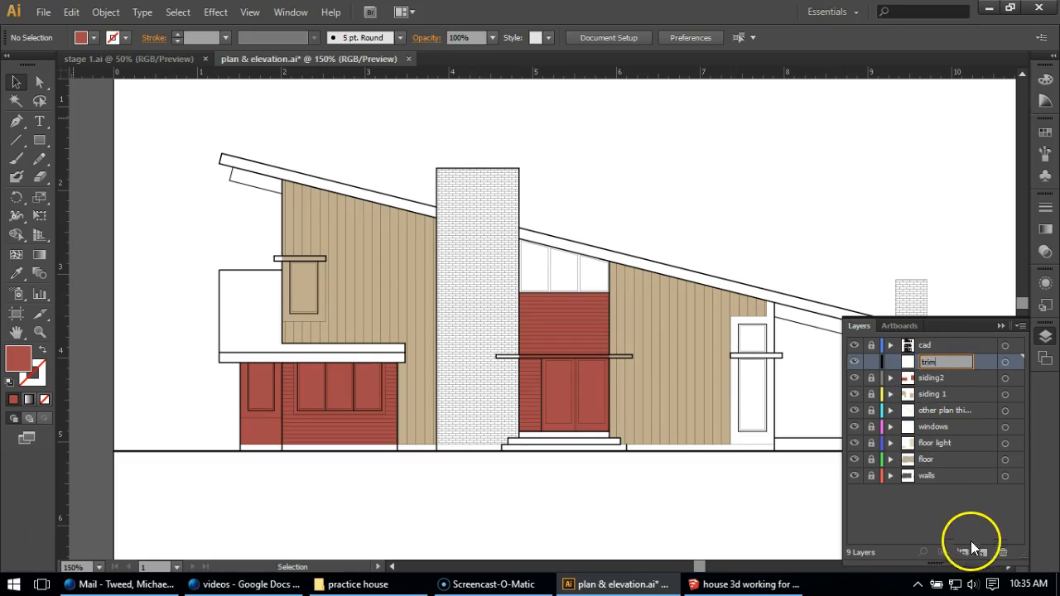
pyautogui.click(951, 522)
# Sample the tan of the vertical siding and darken it to a dark brown fill for the trim
pyautogui.scroll(2, 787, 394)
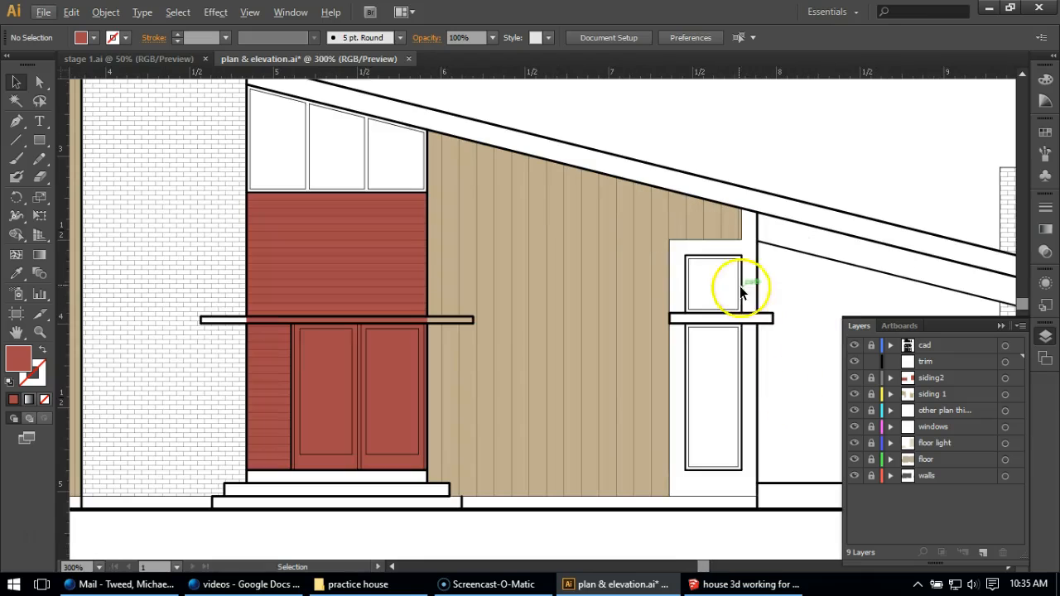
pyautogui.doubleClick(16, 357)
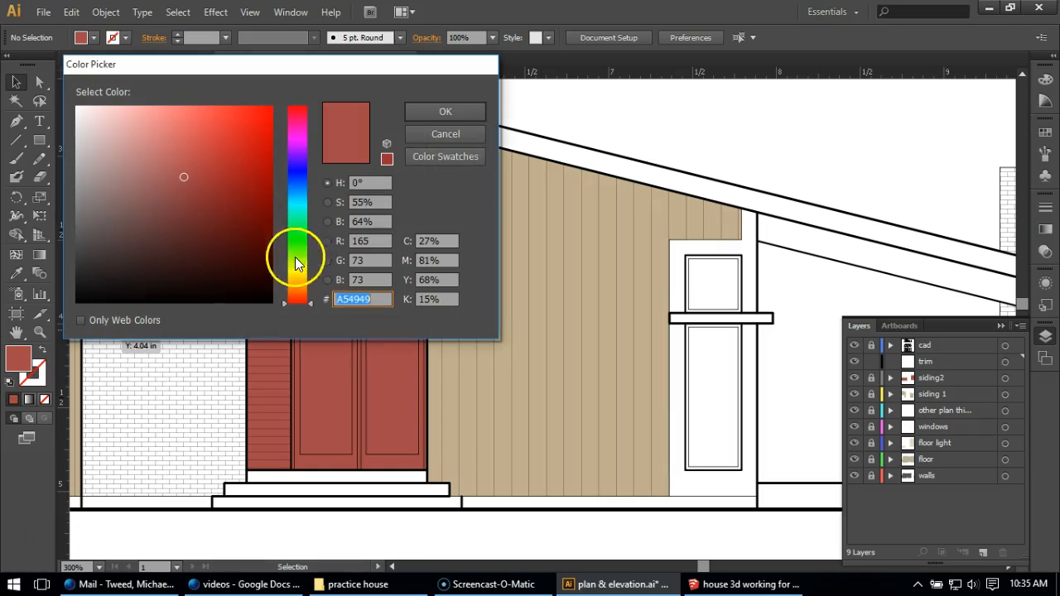
pyautogui.click(466, 141)
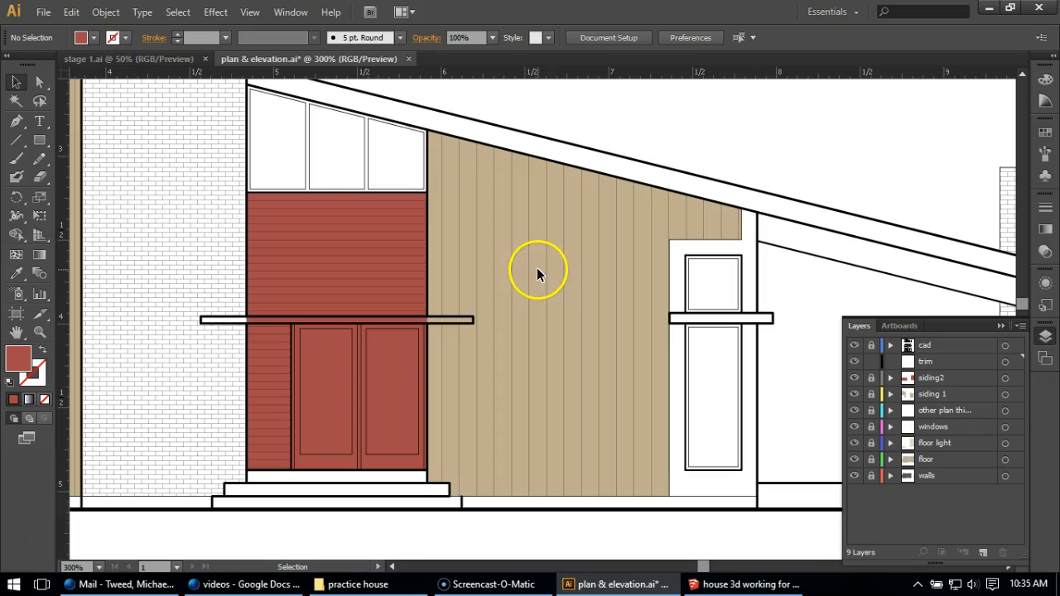
pyautogui.click(19, 276)
pyautogui.click(470, 211)
pyautogui.press('v')
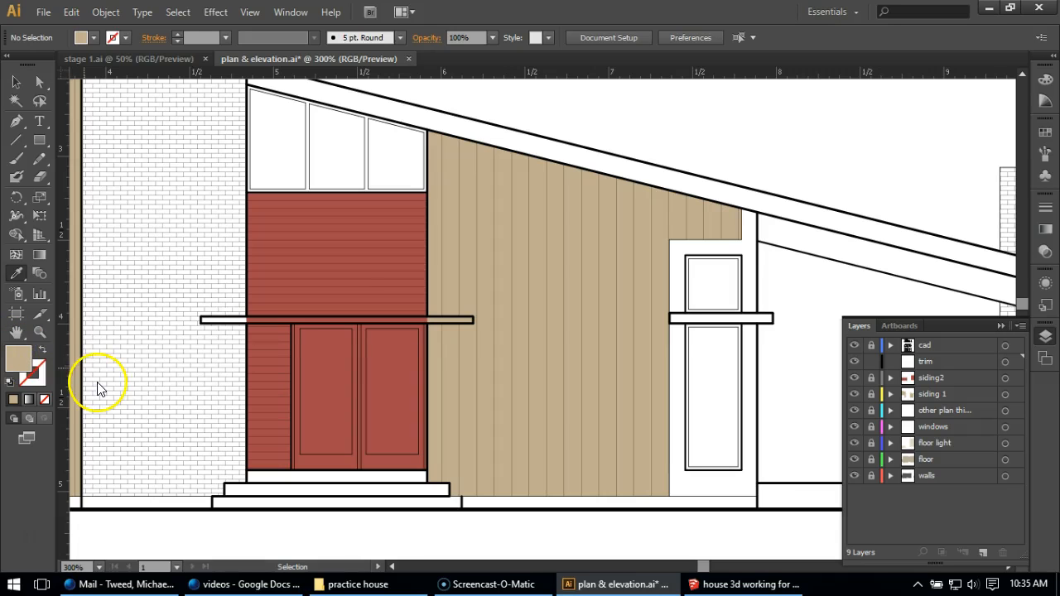
pyautogui.click(128, 198)
pyautogui.moveTo(128, 198)
pyautogui.mouseDown()
pyautogui.moveTo(143, 200)
pyautogui.moveTo(137, 210)
pyautogui.mouseUp()
pyautogui.click(447, 113)
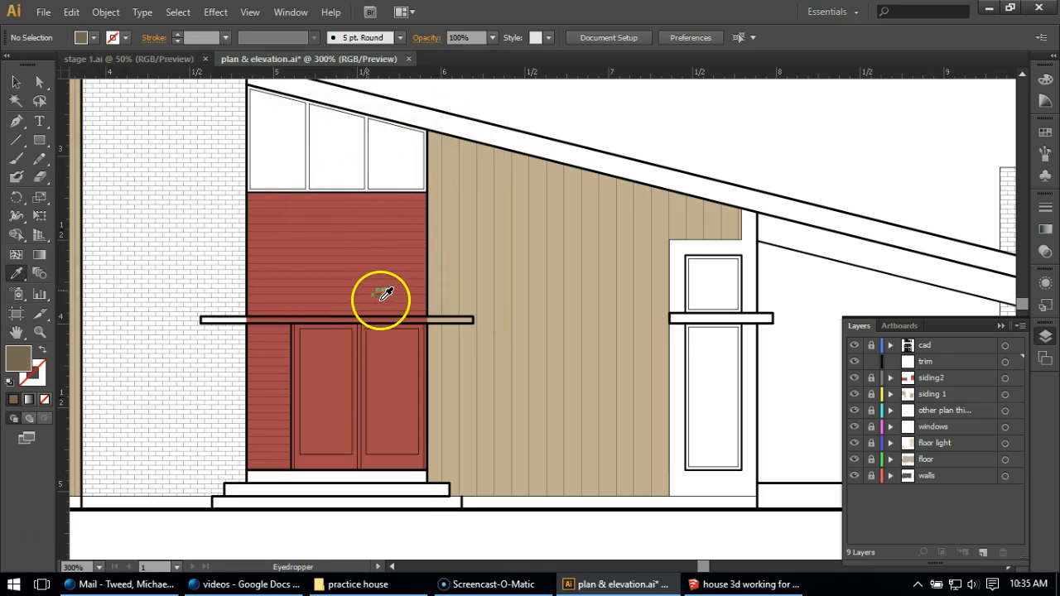
# Trace the trim panel around the tall window with the Pen, from the roof's underside to the foundation and back up
pyautogui.click(14, 120)
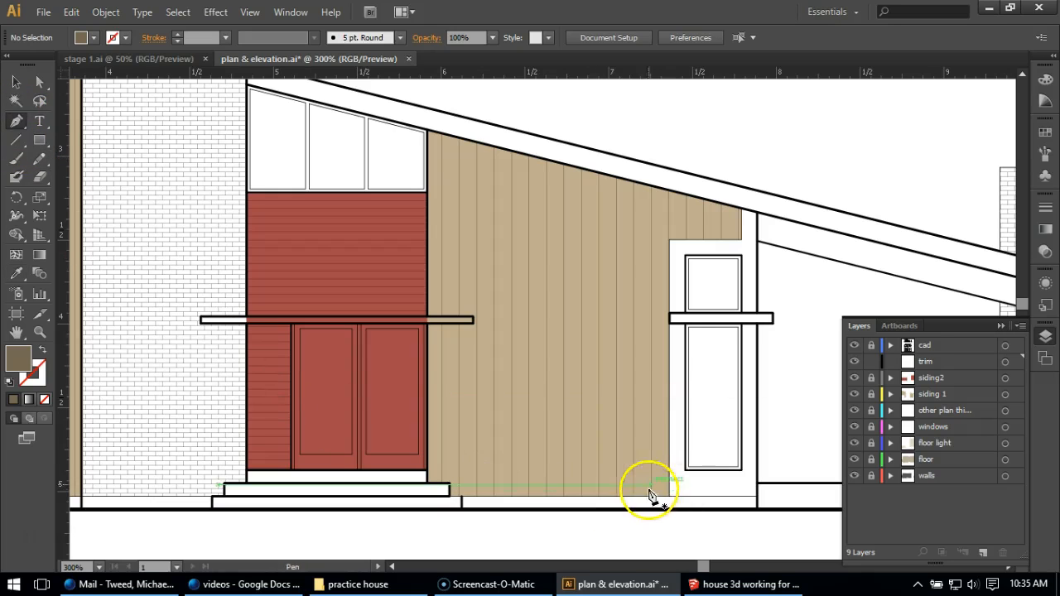
pyautogui.click(742, 210)
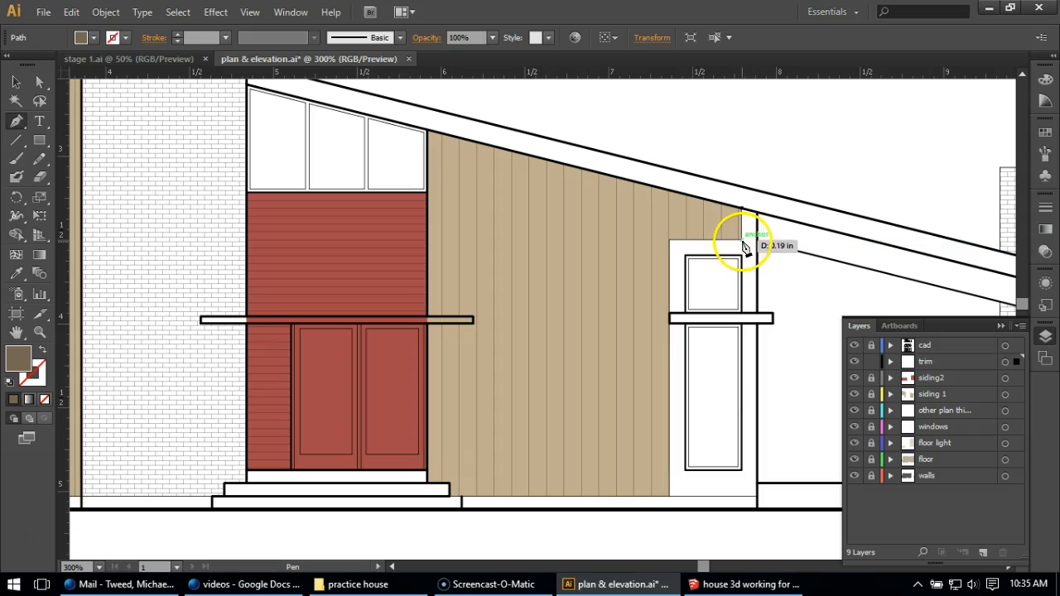
pyautogui.click(741, 240)
pyautogui.click(669, 240)
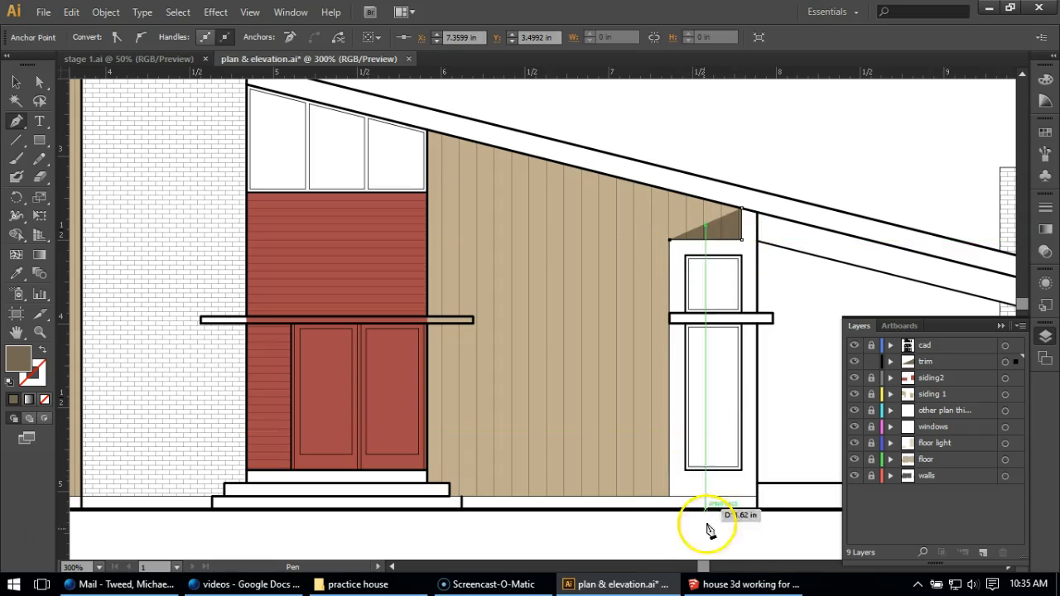
pyautogui.click(668, 496)
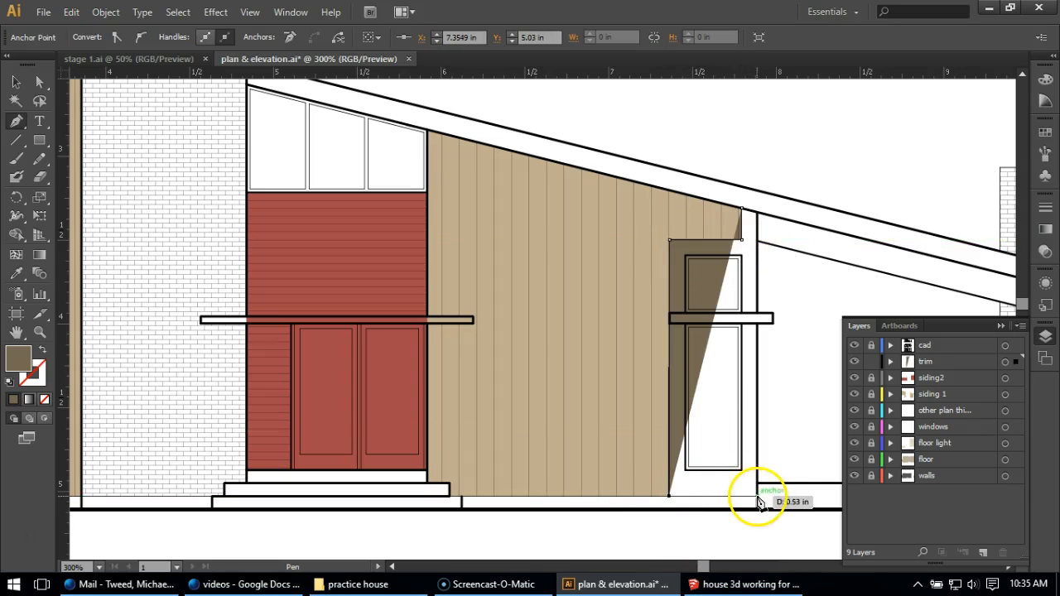
pyautogui.click(755, 497)
pyautogui.click(757, 214)
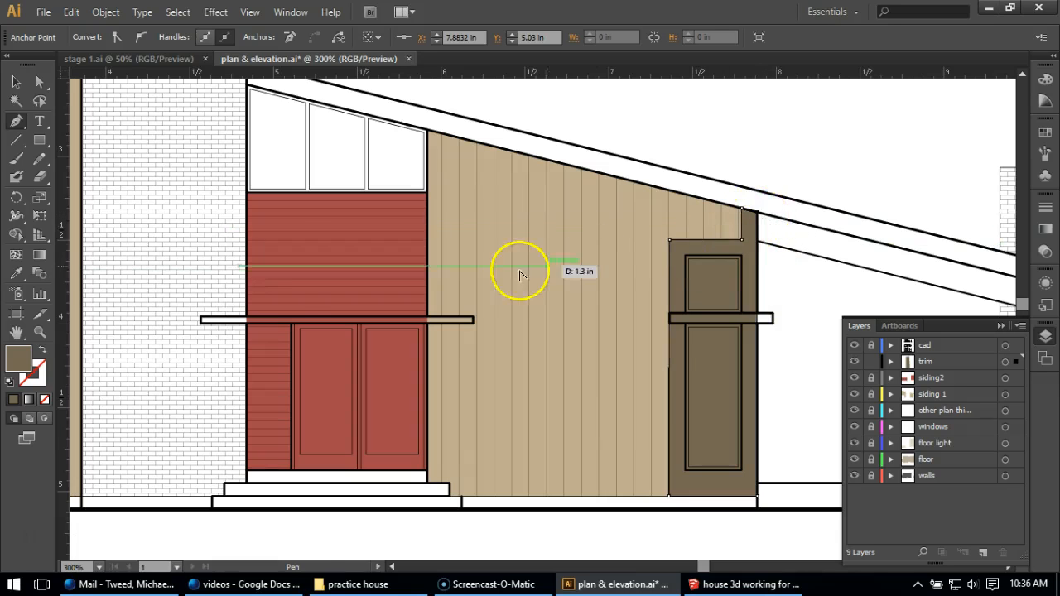
# Continue the Pen shape around the roof fascia, from its lower end up to the brick chimney, and close it at the window panel's first point
pyautogui.scroll(-1, 521, 265)
pyautogui.scroll(1, 886, 267)
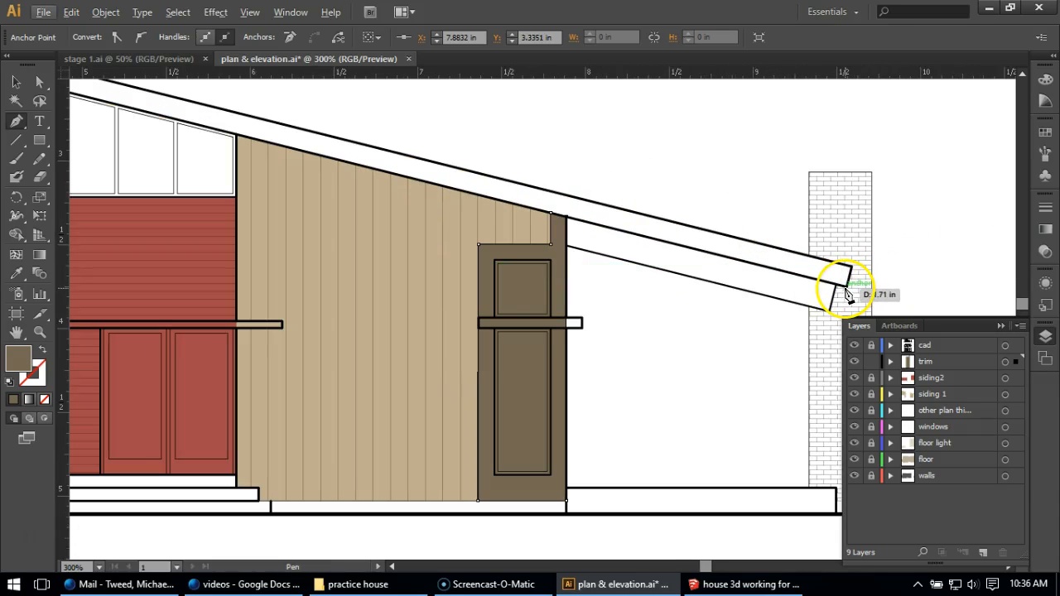
pyautogui.click(846, 278)
pyautogui.click(851, 268)
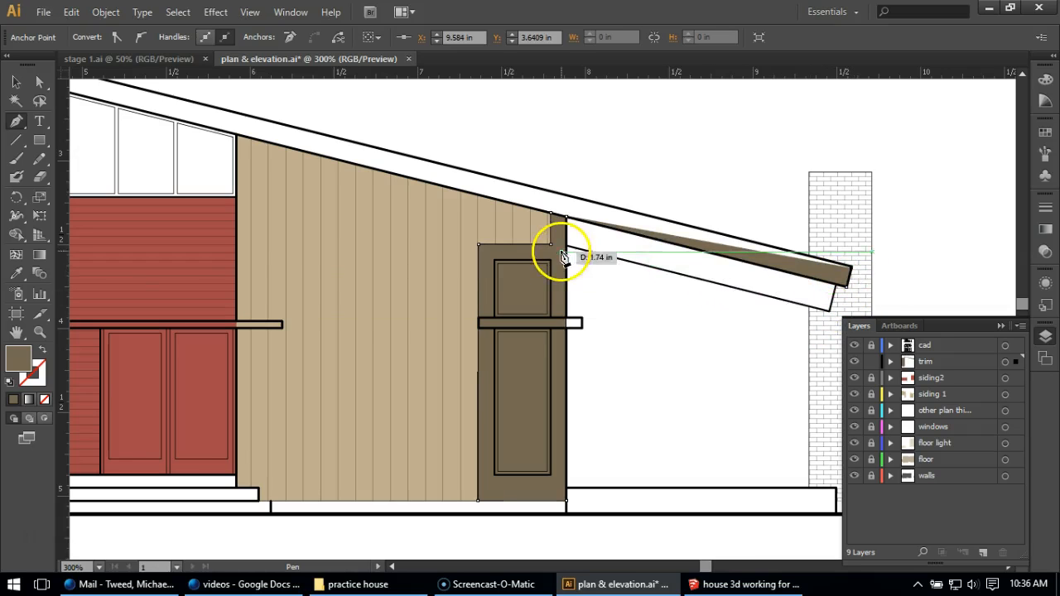
pyautogui.scroll(-5, 800, 428)
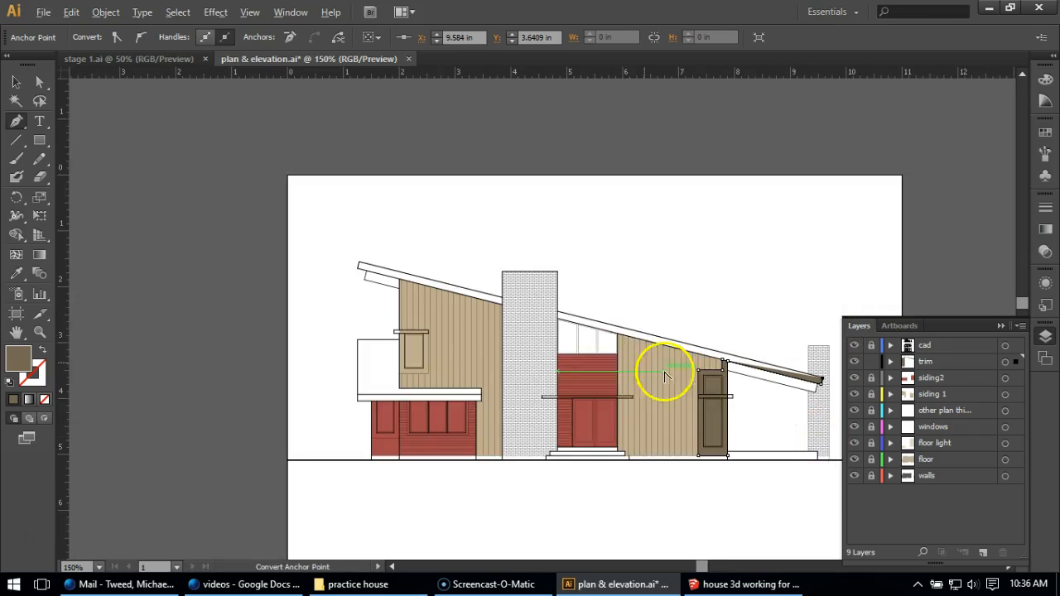
pyautogui.scroll(4, 662, 373)
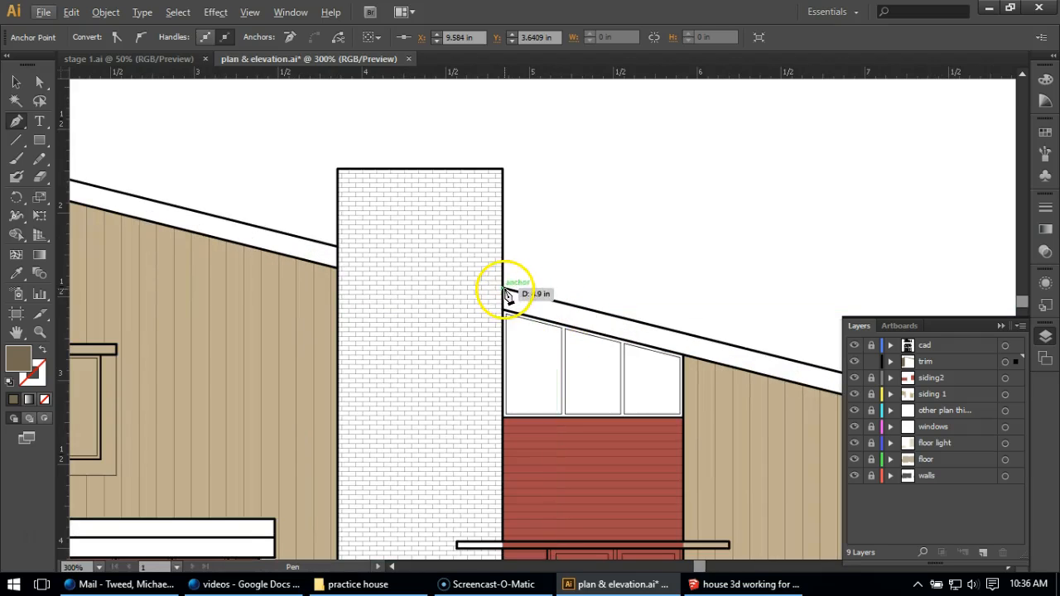
pyautogui.click(507, 294)
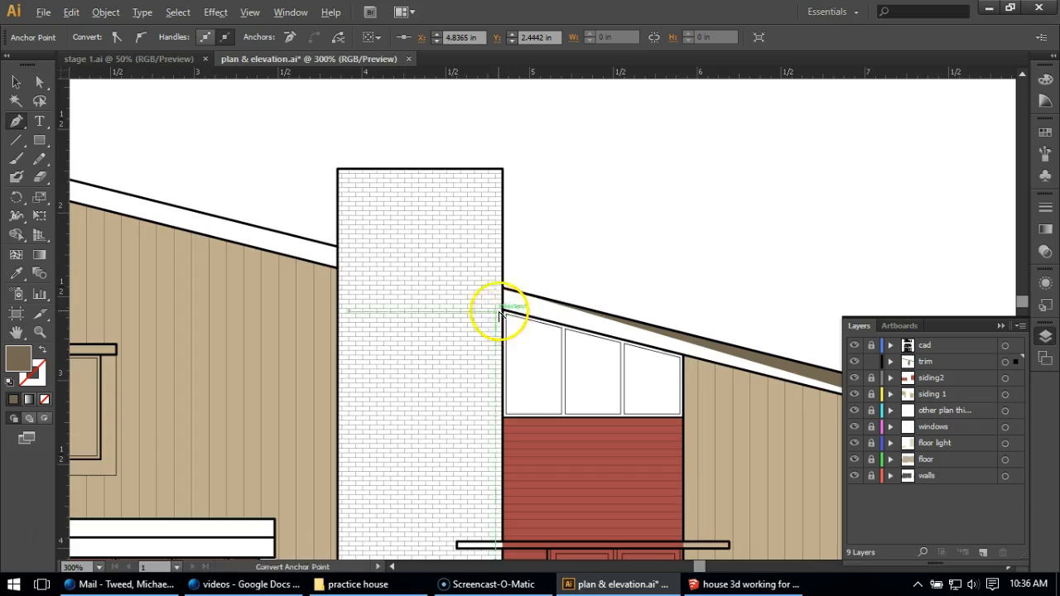
pyautogui.scroll(2, 504, 315)
pyautogui.scroll(-5, 466, 324)
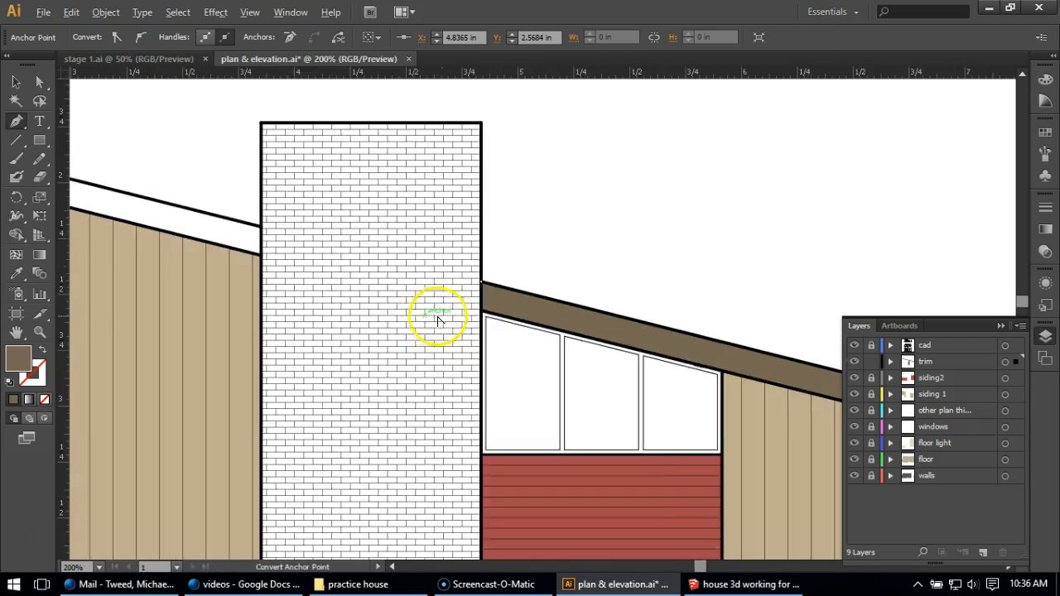
pyautogui.scroll(1, 695, 383)
pyautogui.scroll(3, 706, 376)
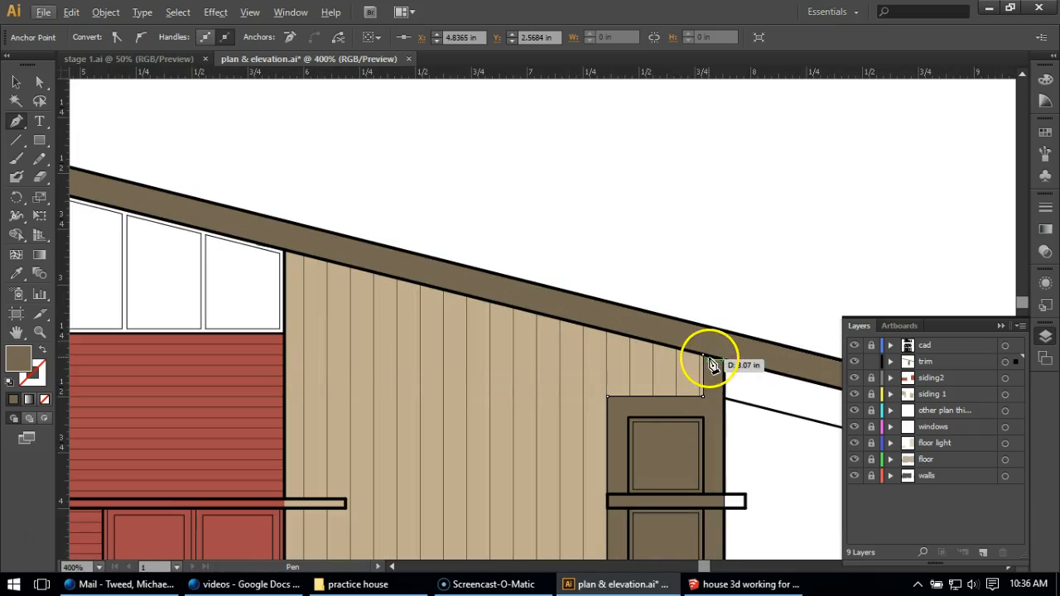
pyautogui.click(705, 358)
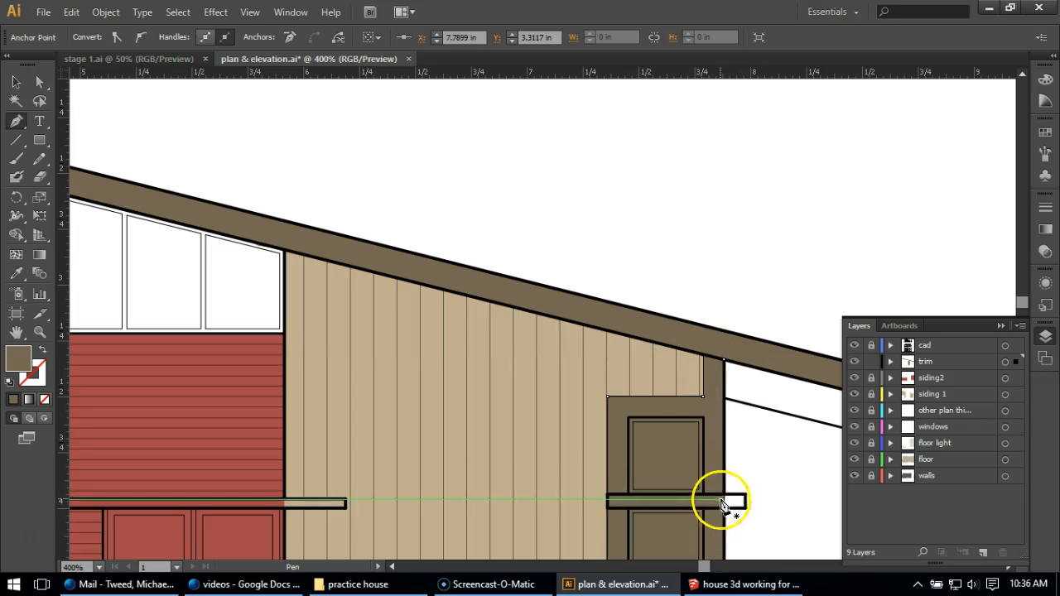
# Add two anchor points with the Pen to the outer edge of the tall window's trim panel, just above the projecting horizontal band
pyautogui.scroll(1, 737, 539)
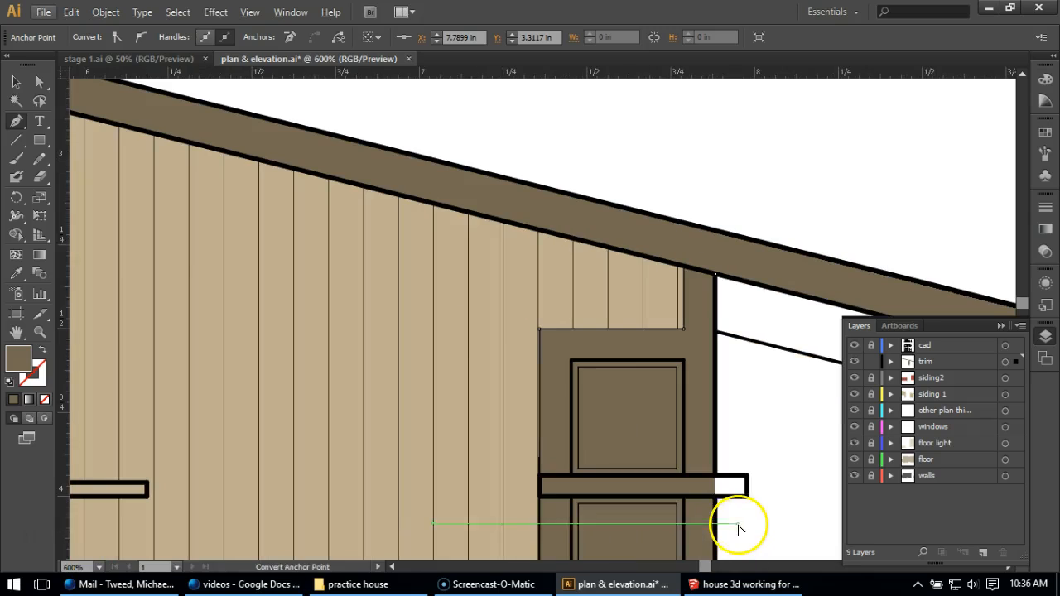
pyautogui.click(13, 85)
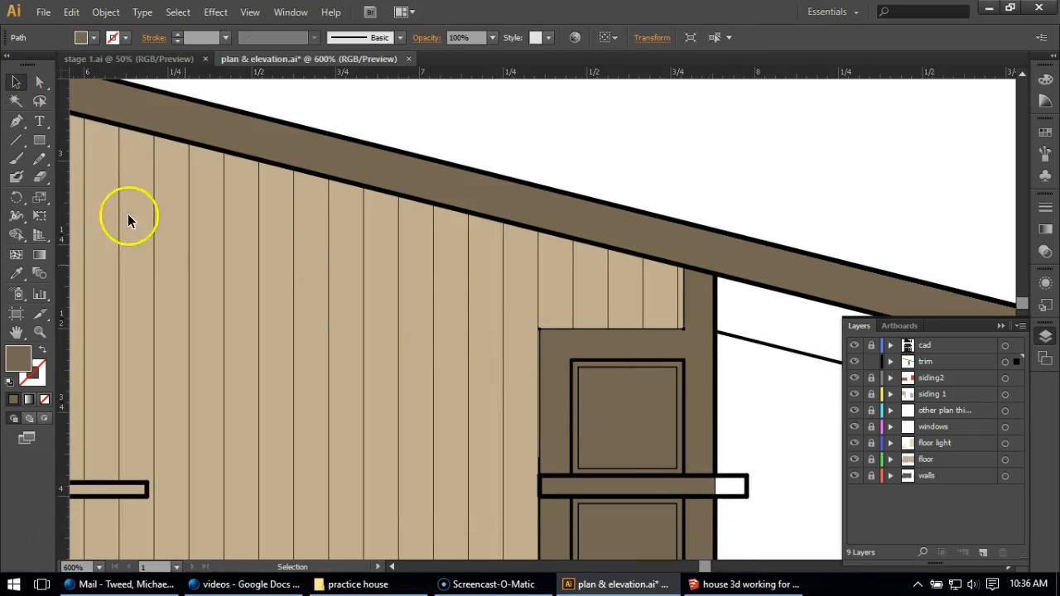
pyautogui.click(26, 121)
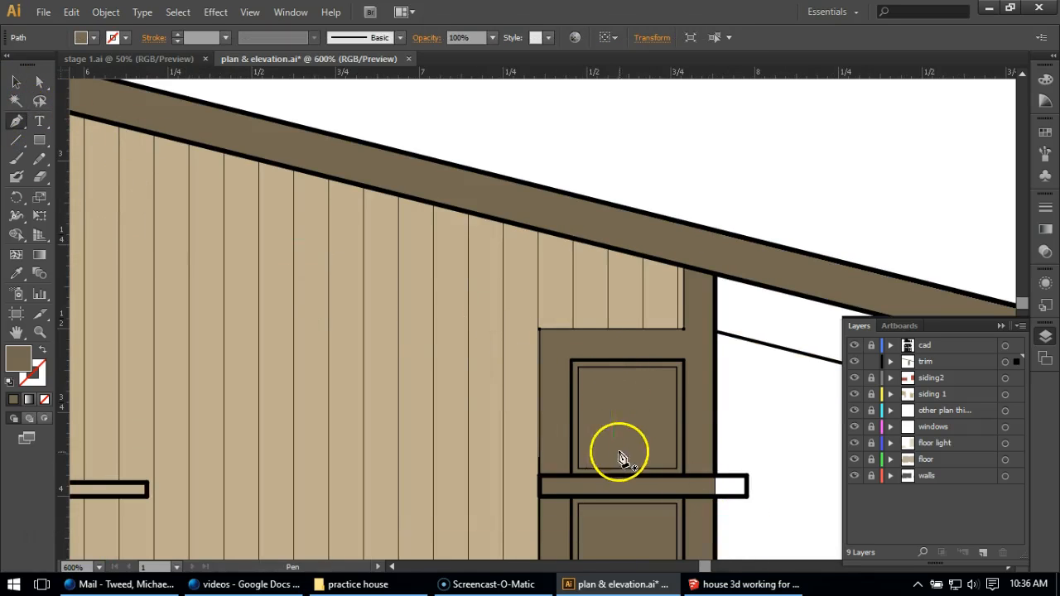
pyautogui.click(715, 436)
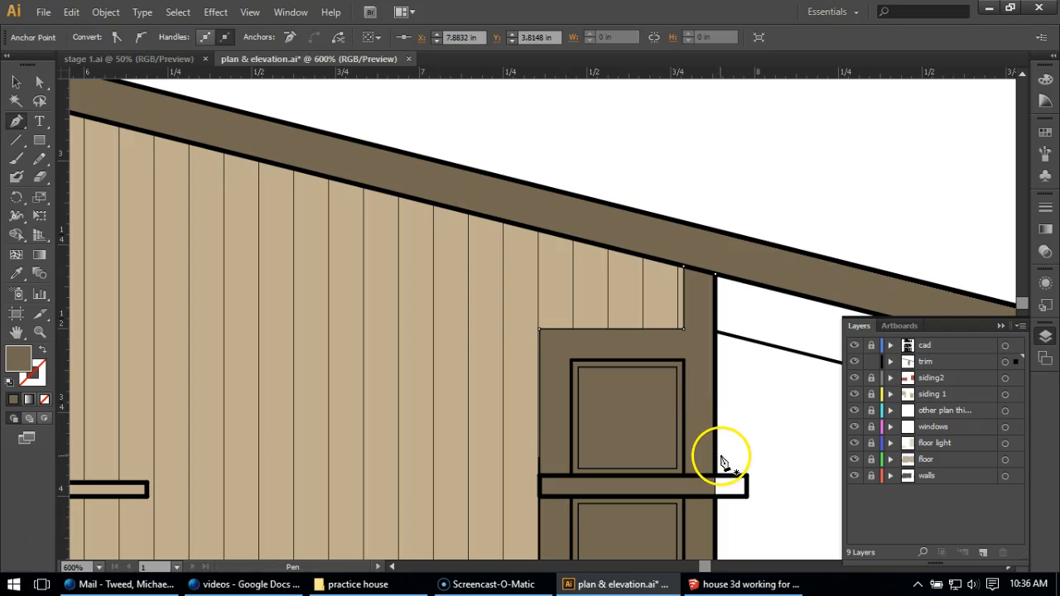
pyautogui.click(715, 464)
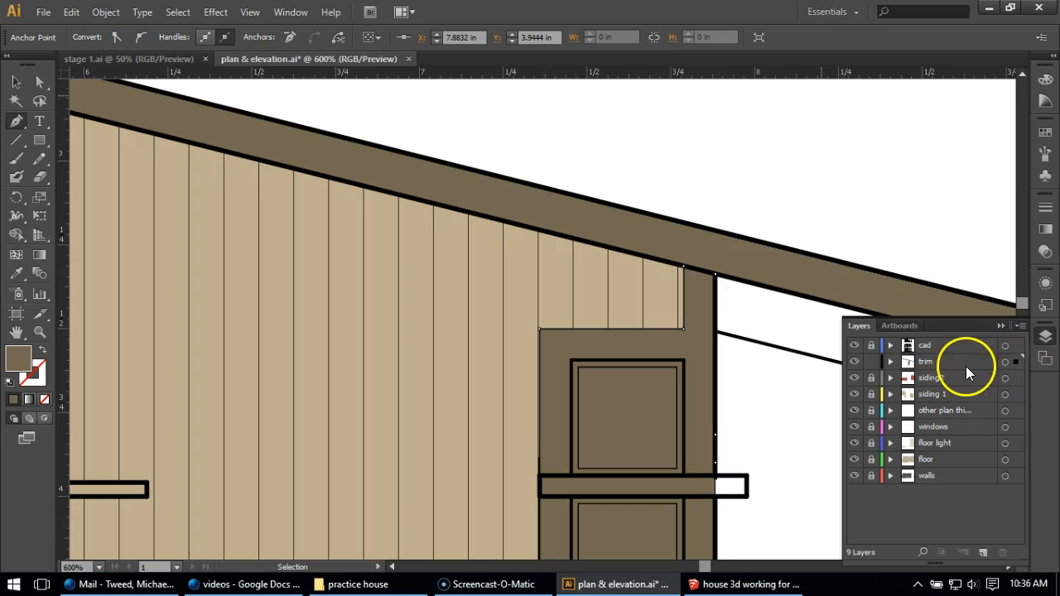
# Change the trim layer's colour from the layer options to Magenta
pyautogui.doubleClick(928, 361)
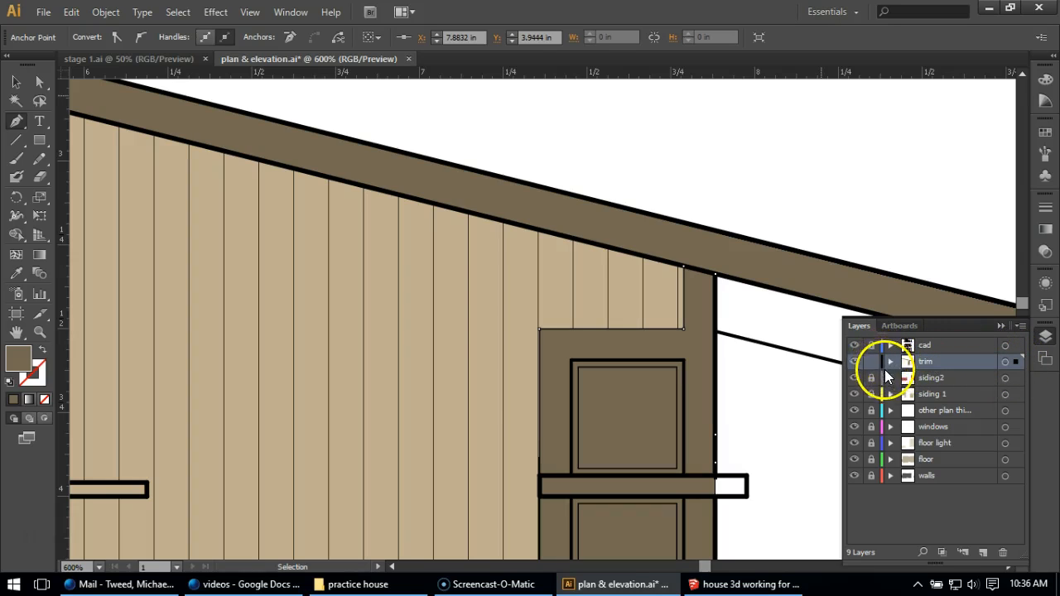
pyautogui.doubleClick(965, 363)
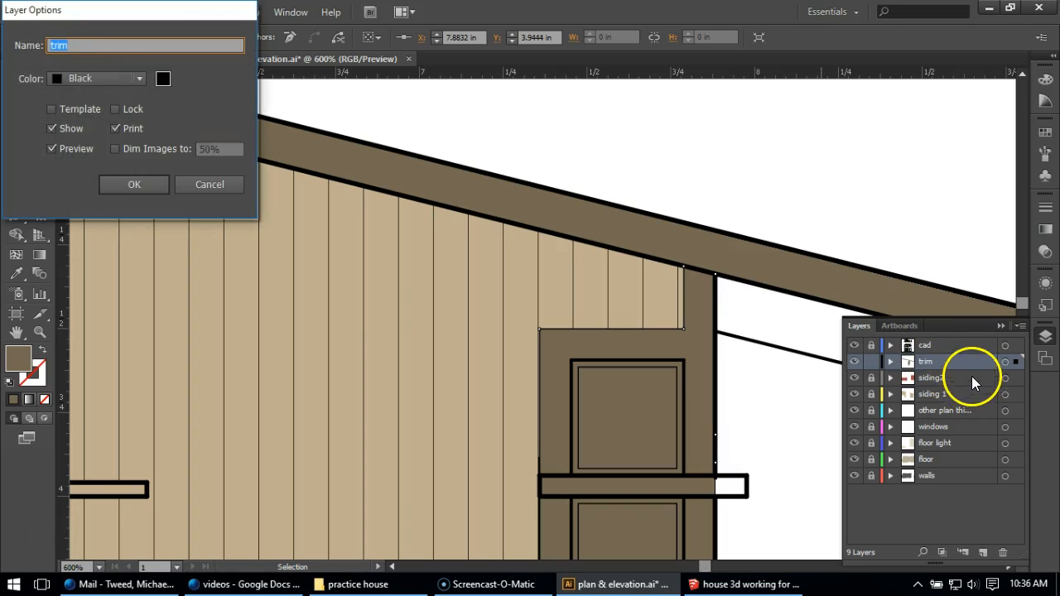
pyautogui.click(142, 84)
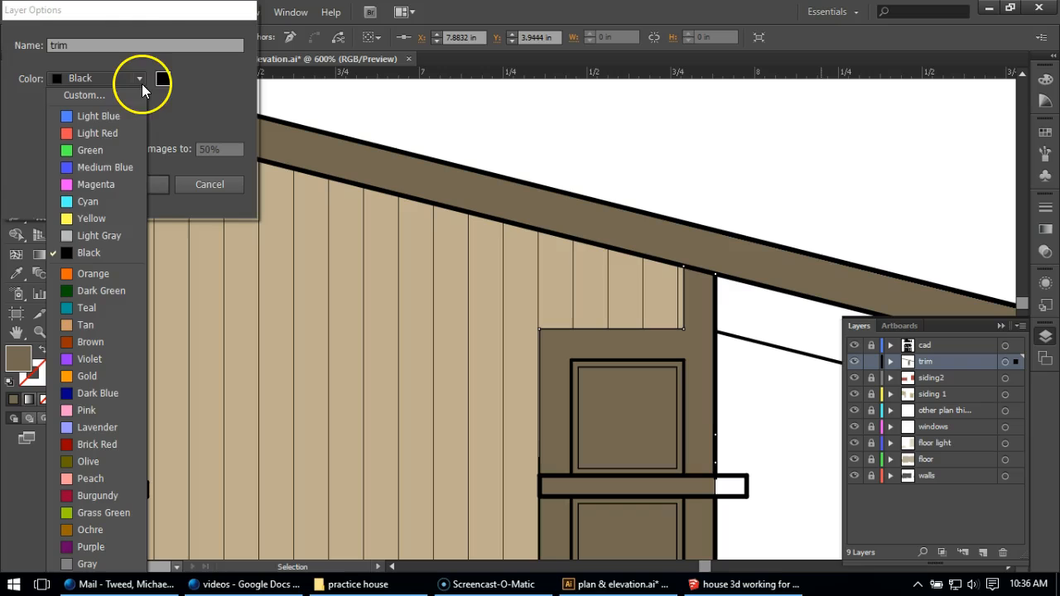
pyautogui.click(115, 182)
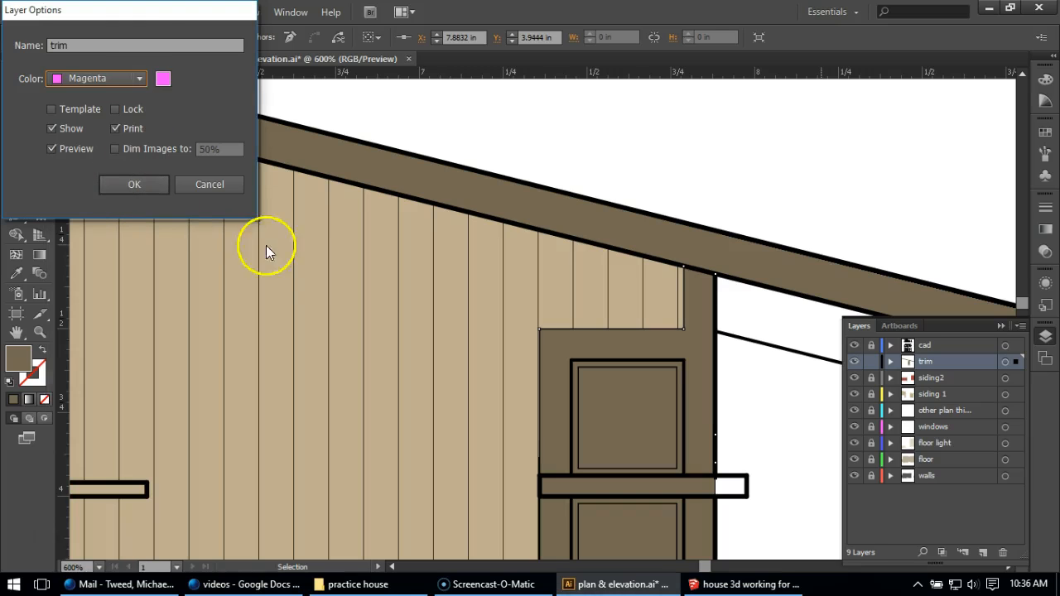
pyautogui.click(120, 187)
# Move the trim path's added anchor points to the corners of the horizontal band so the fill covers its overhanging end
pyautogui.press('p')
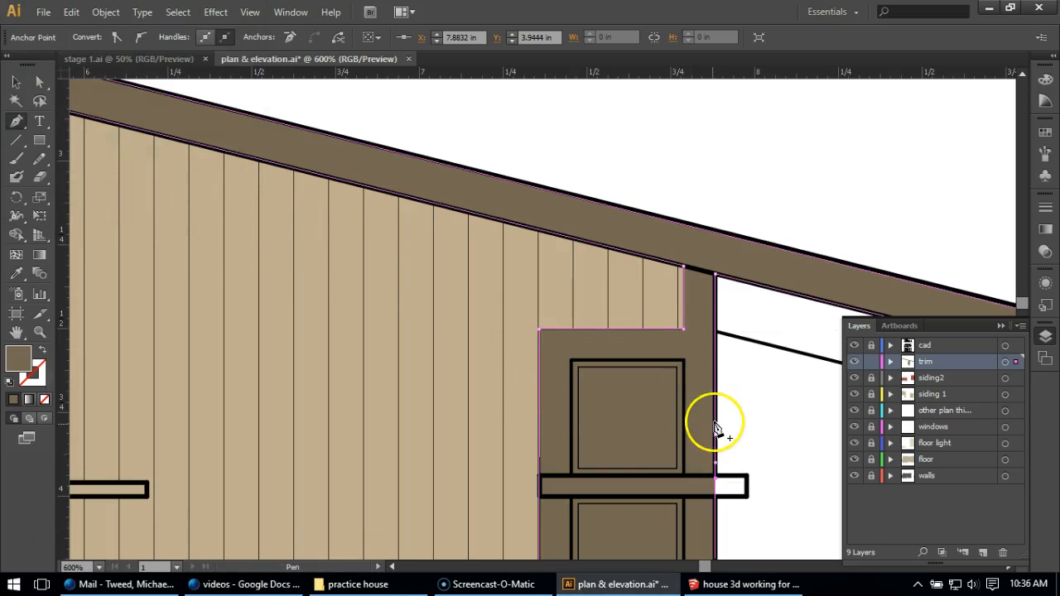
pyautogui.click(39, 81)
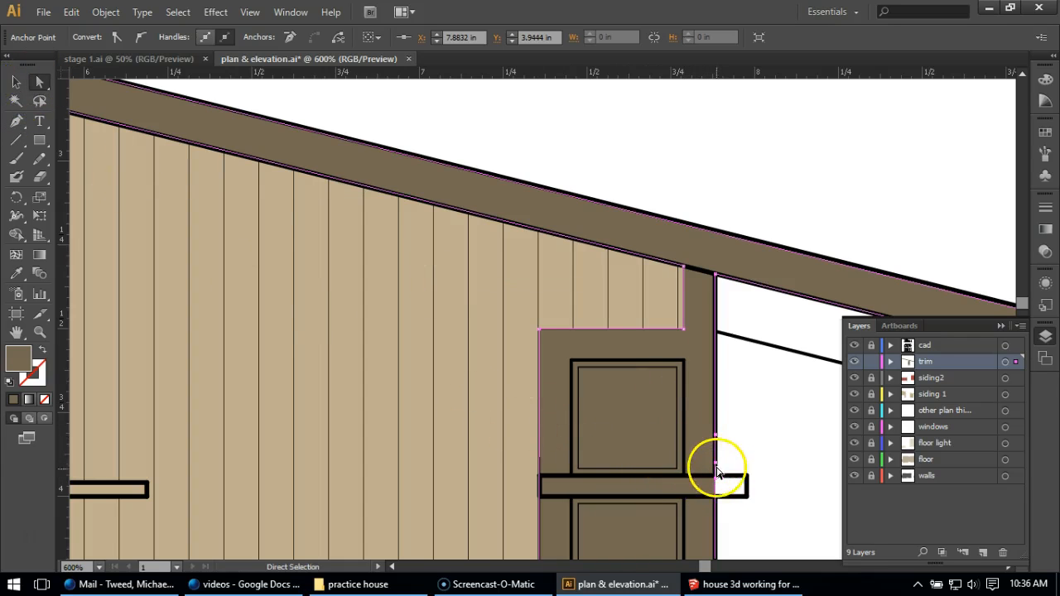
pyautogui.moveTo(719, 487); pyautogui.dragTo(745, 496)
pyautogui.moveTo(717, 443); pyautogui.dragTo(716, 475)
pyautogui.click(15, 121)
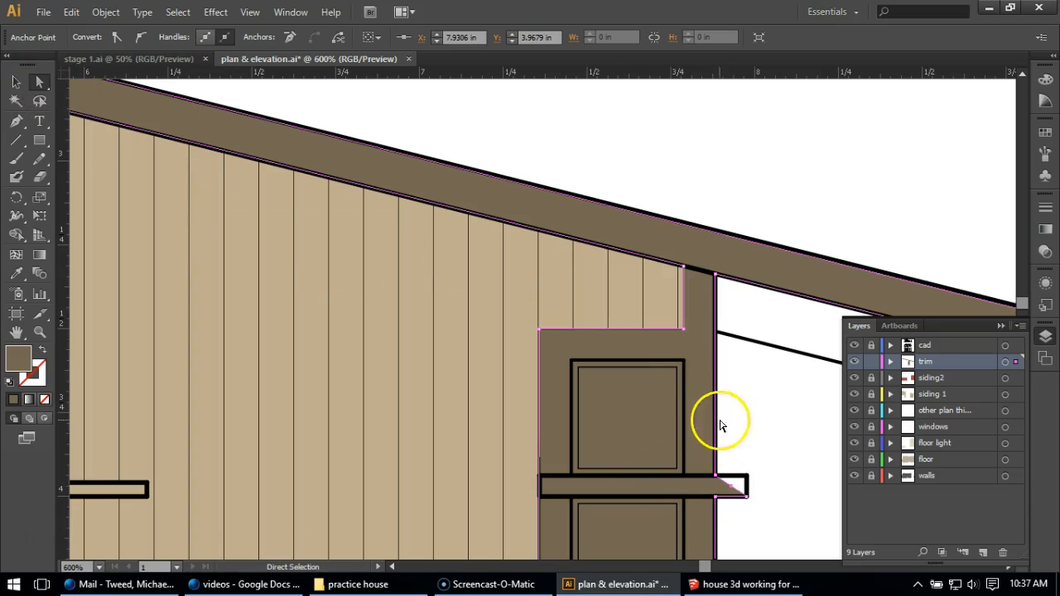
pyautogui.moveTo(733, 483); pyautogui.dragTo(742, 480)
pyautogui.click(773, 433)
pyautogui.scroll(-2, 721, 402)
pyautogui.scroll(-3, 717, 386)
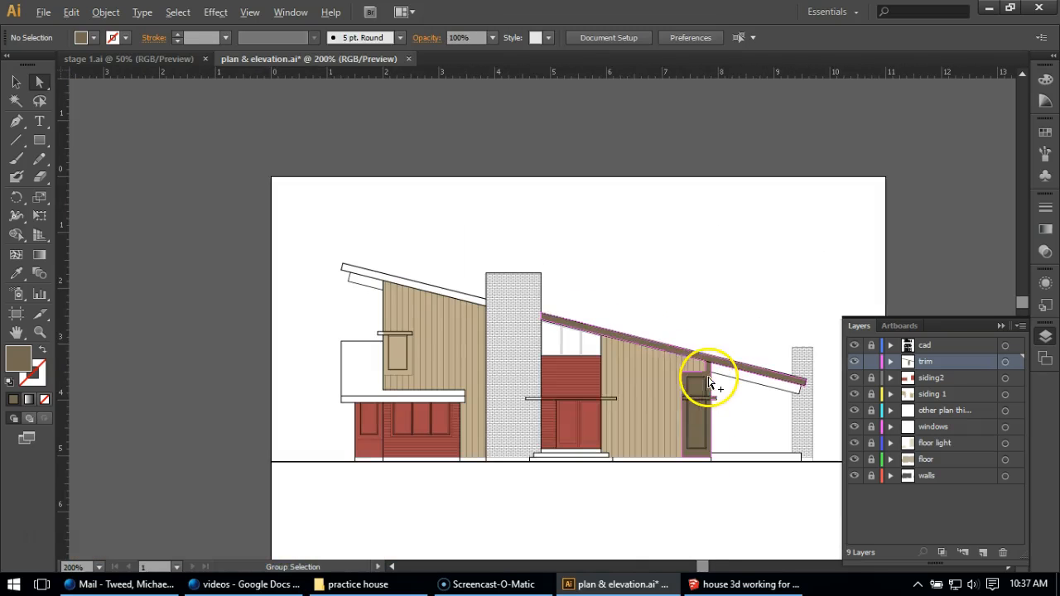
# Trace the trim around the small upper-floor window and its projecting head band with the Pen as one closed shape
pyautogui.scroll(2, 403, 350)
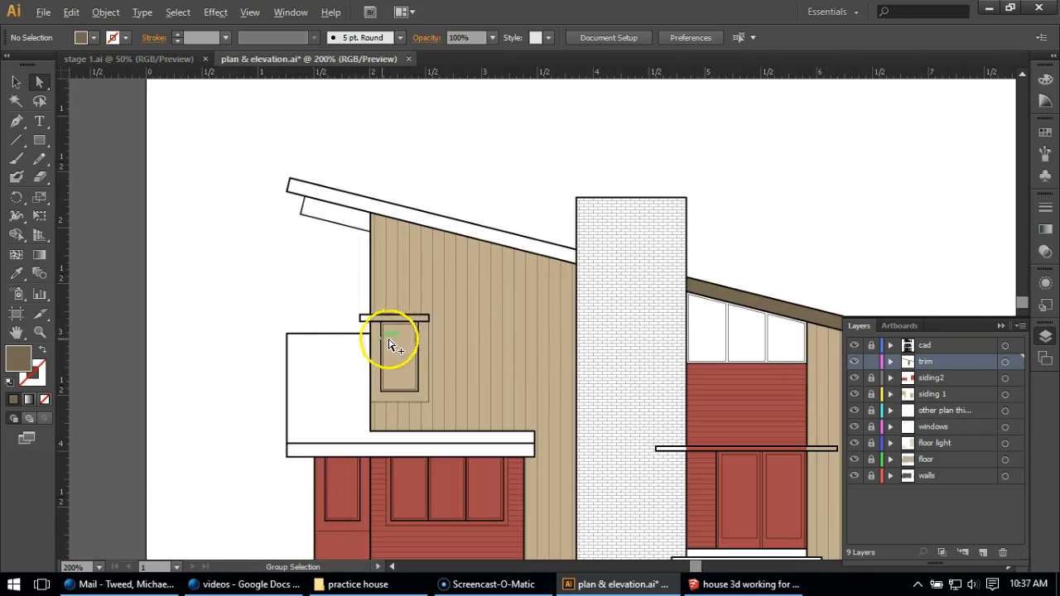
pyautogui.scroll(2, 390, 343)
pyautogui.click(16, 121)
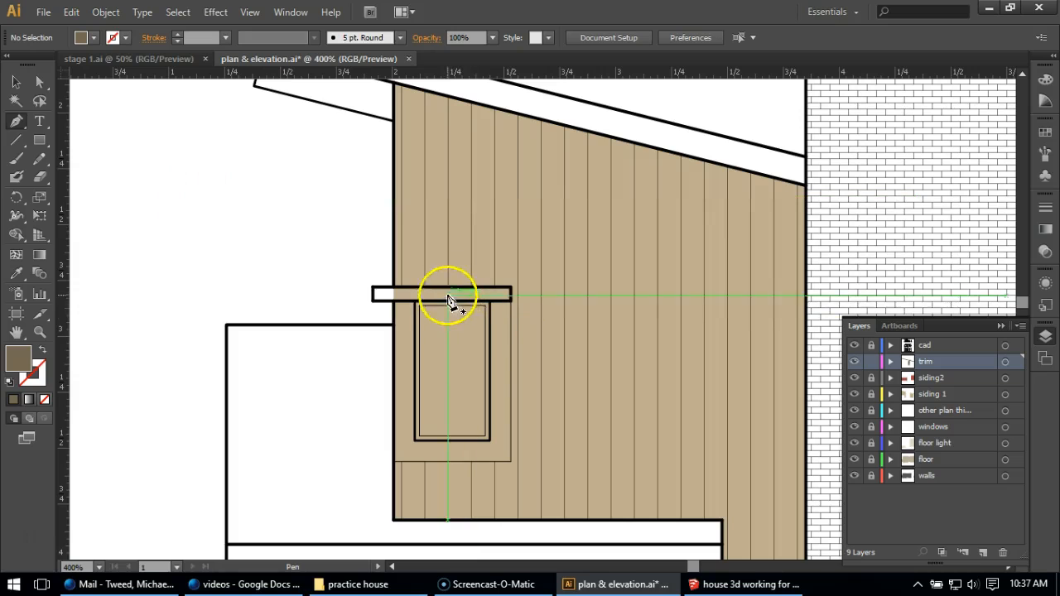
pyautogui.click(511, 291)
pyautogui.click(372, 292)
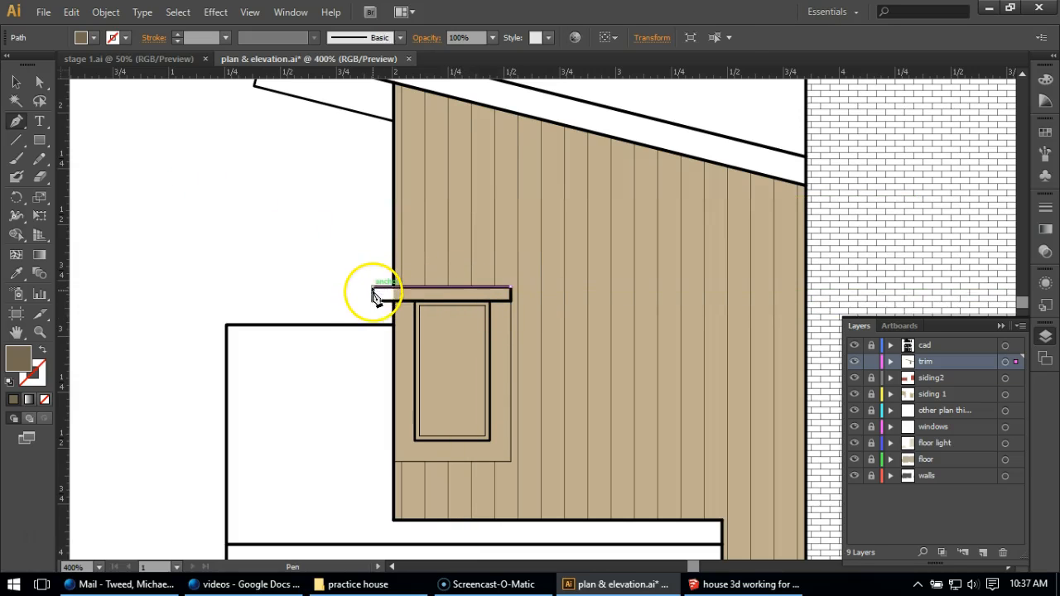
pyautogui.click(373, 302)
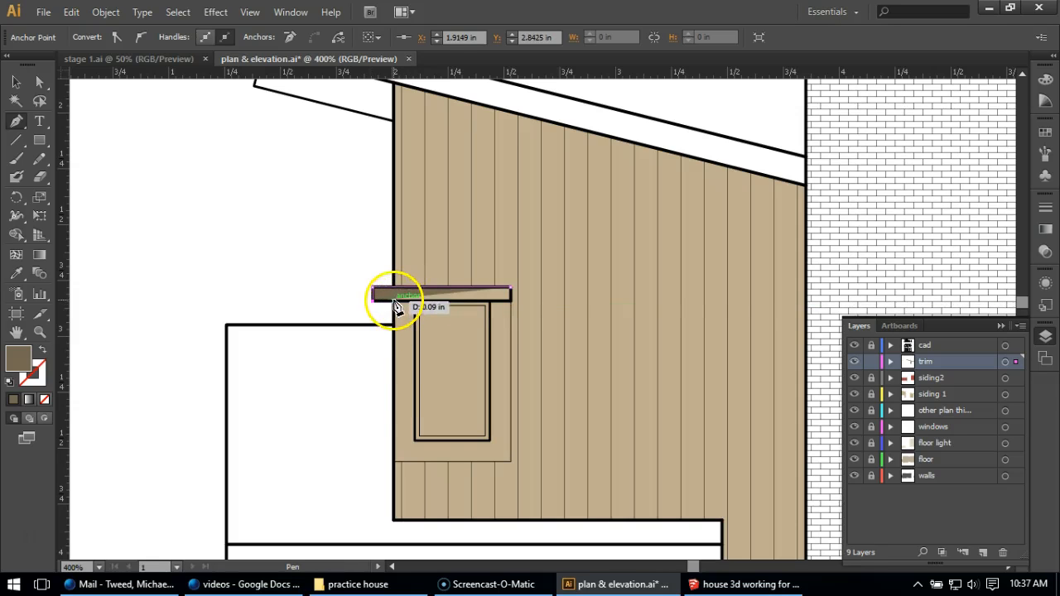
pyautogui.click(394, 460)
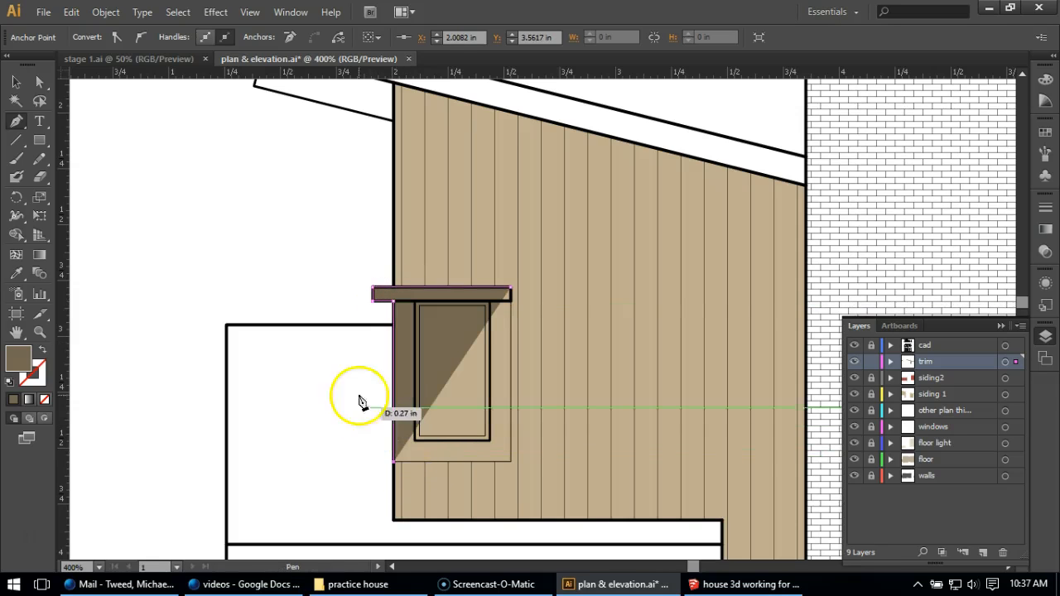
pyautogui.click(511, 462)
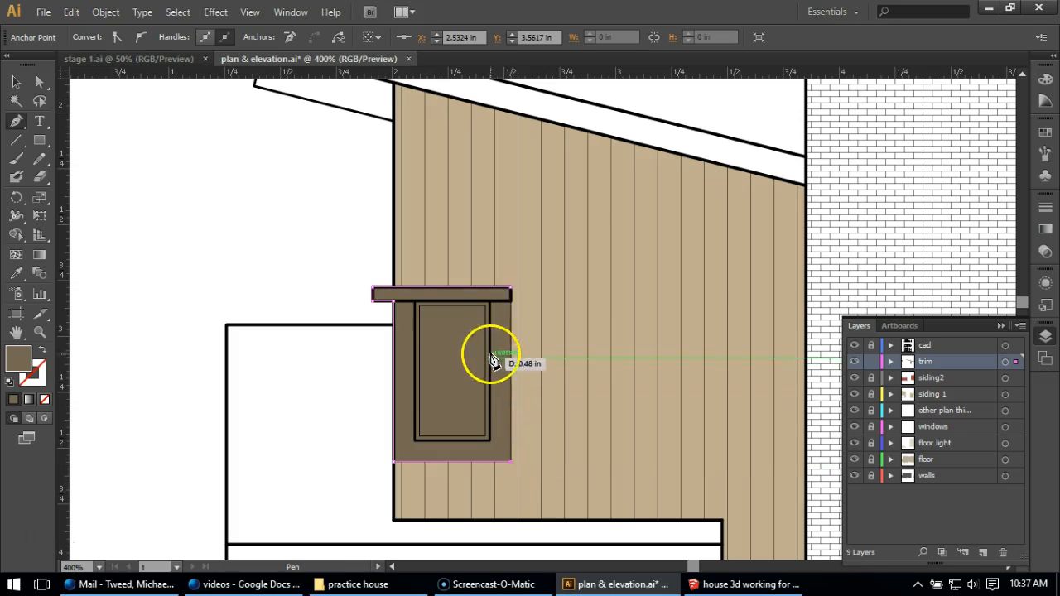
pyautogui.click(511, 292)
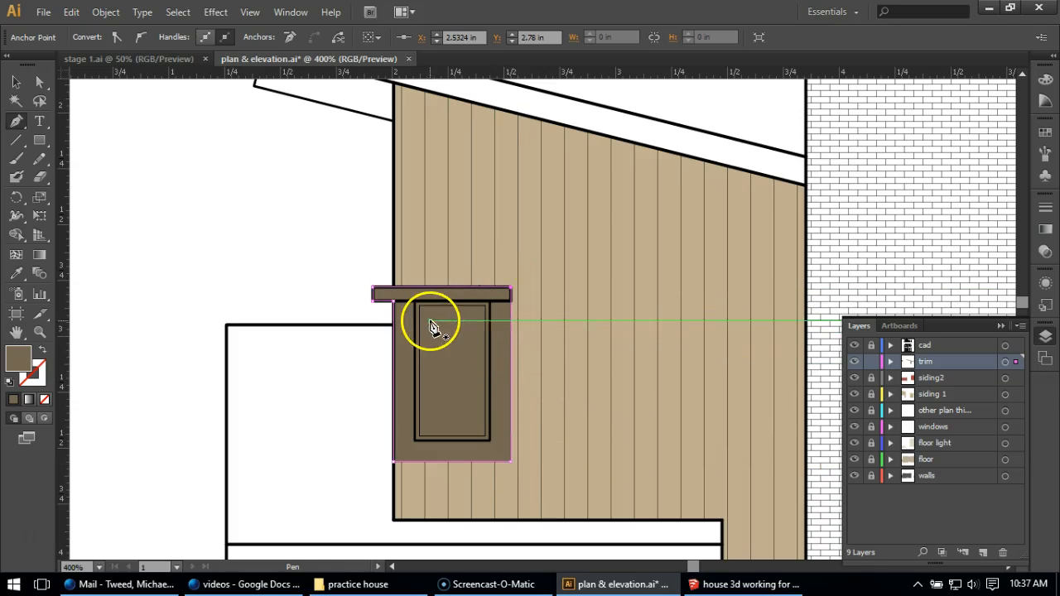
pyautogui.click(18, 84)
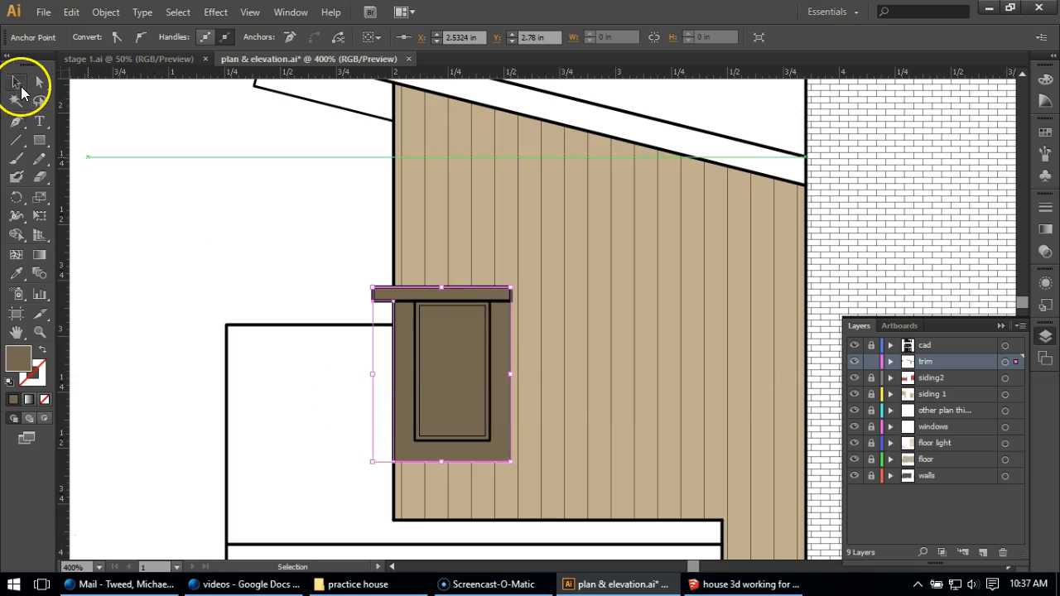
pyautogui.click(191, 209)
# Lock the trim layer and create a new layer directly above it named "frames"
pyautogui.scroll(-2, 166, 207)
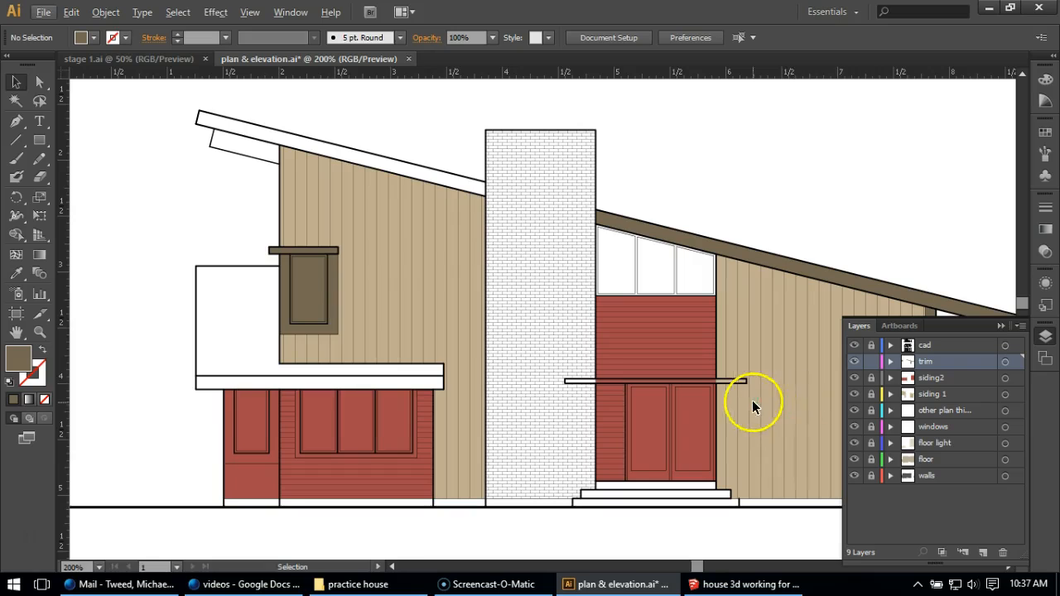
pyautogui.scroll(-1, 323, 306)
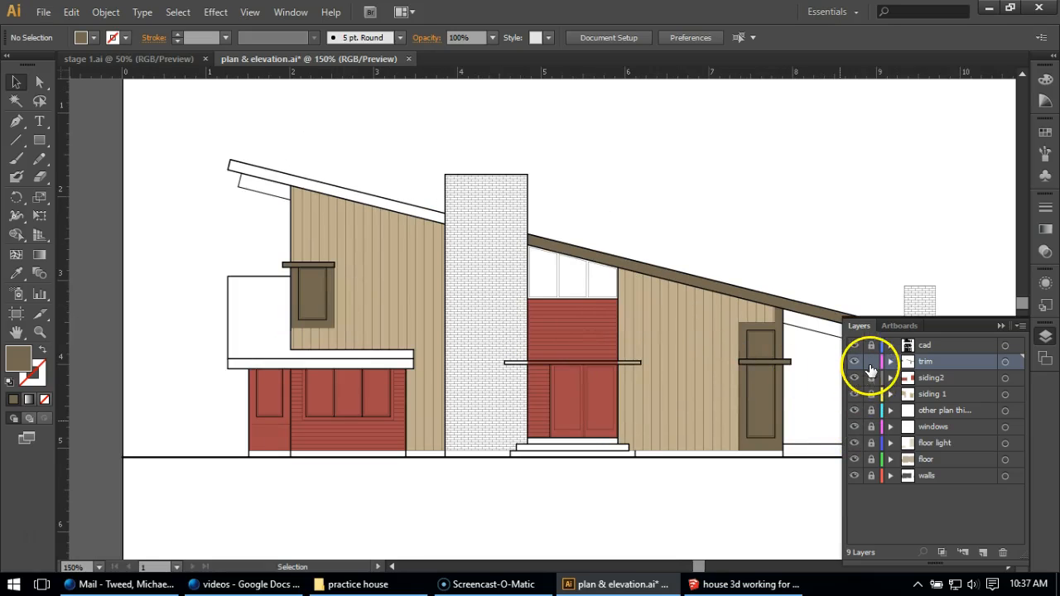
pyautogui.click(983, 552)
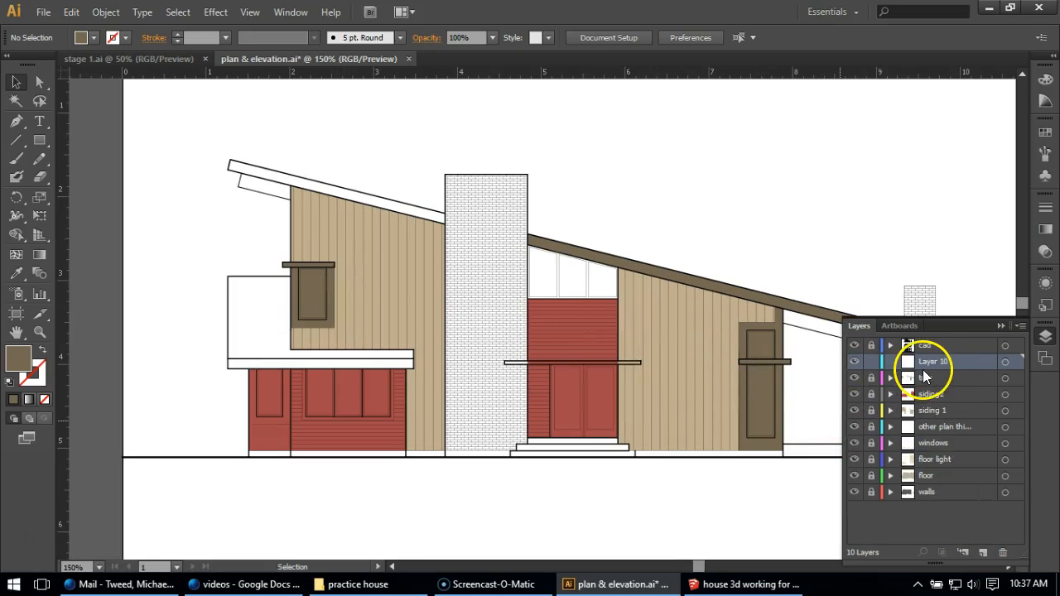
pyautogui.doubleClick(921, 364)
pyautogui.write('frames')
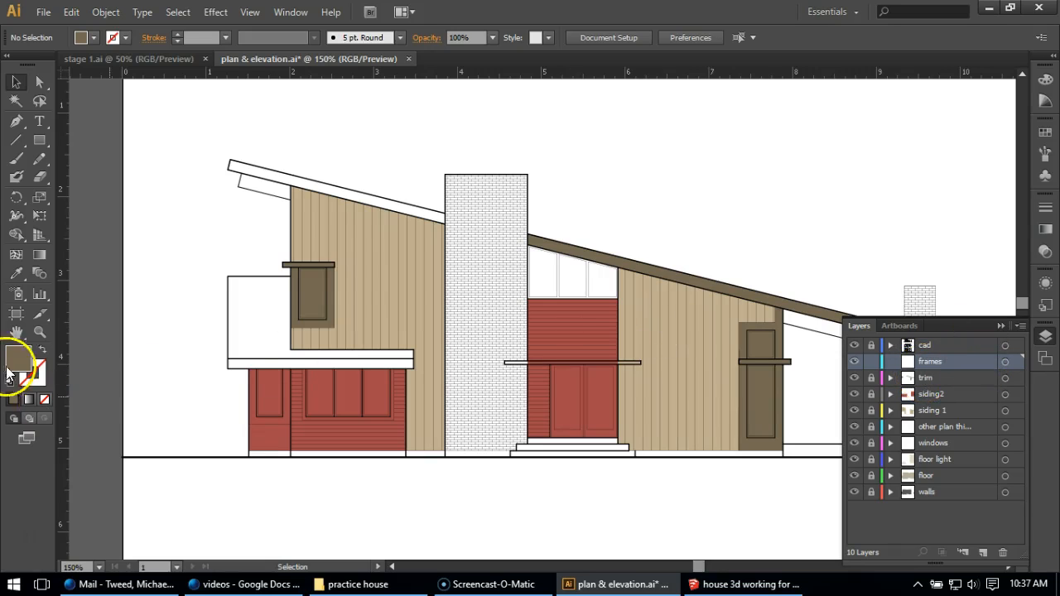
# Set the fill colour to light grey DBDBDB for the window frames
pyautogui.doubleClick(20, 363)
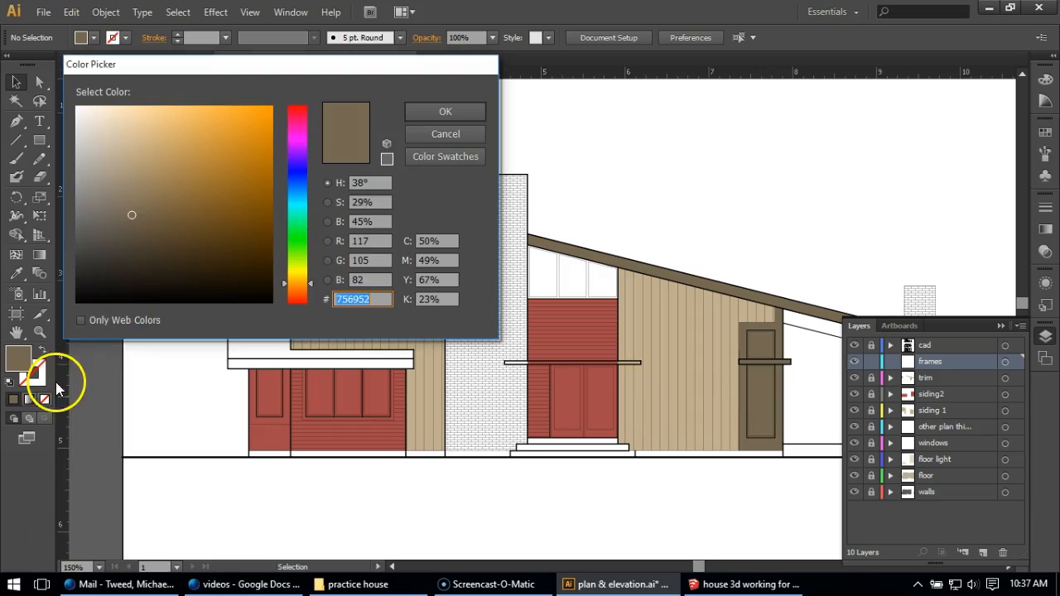
pyautogui.moveTo(111, 158)
pyautogui.mouseDown()
pyautogui.moveTo(88, 130)
pyautogui.moveTo(69, 132)
pyautogui.mouseUp()
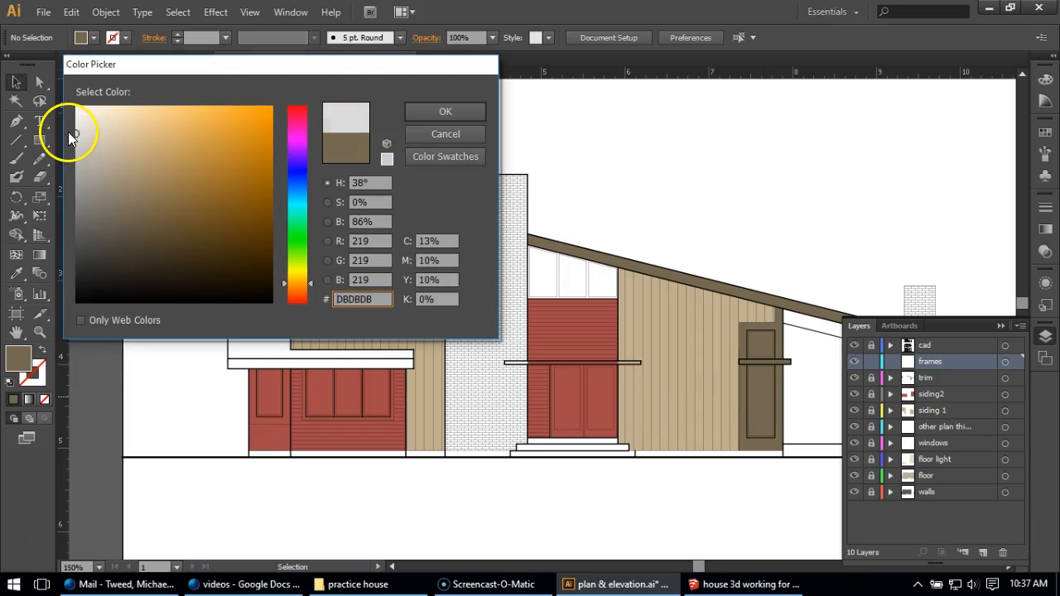
pyautogui.click(422, 110)
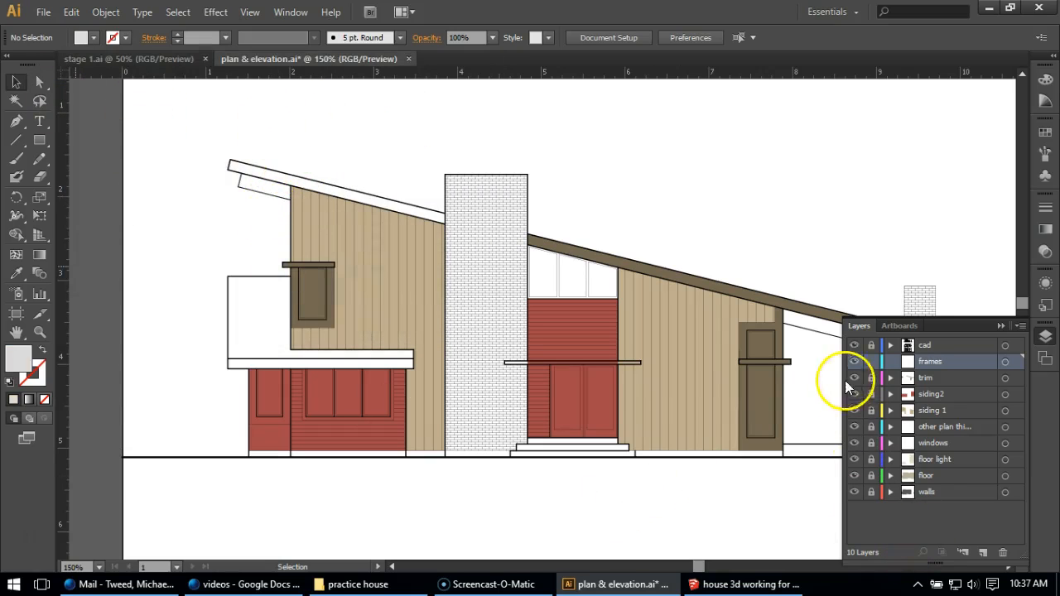
# Draw grey rectangles over the tall window's two frames, one above and one below the horizontal band
pyautogui.scroll(3, 827, 364)
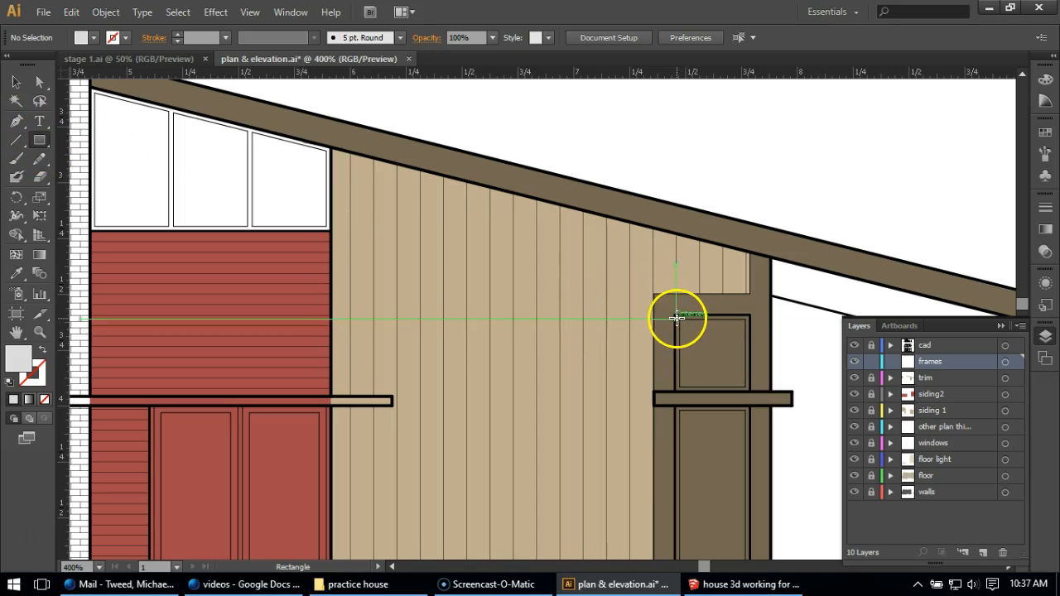
pyautogui.moveTo(675, 315)
pyautogui.mouseDown()
pyautogui.moveTo(740, 393)
pyautogui.moveTo(749, 389)
pyautogui.mouseUp()
pyautogui.scroll(-1, 689, 339)
pyautogui.scroll(-2, 689, 339)
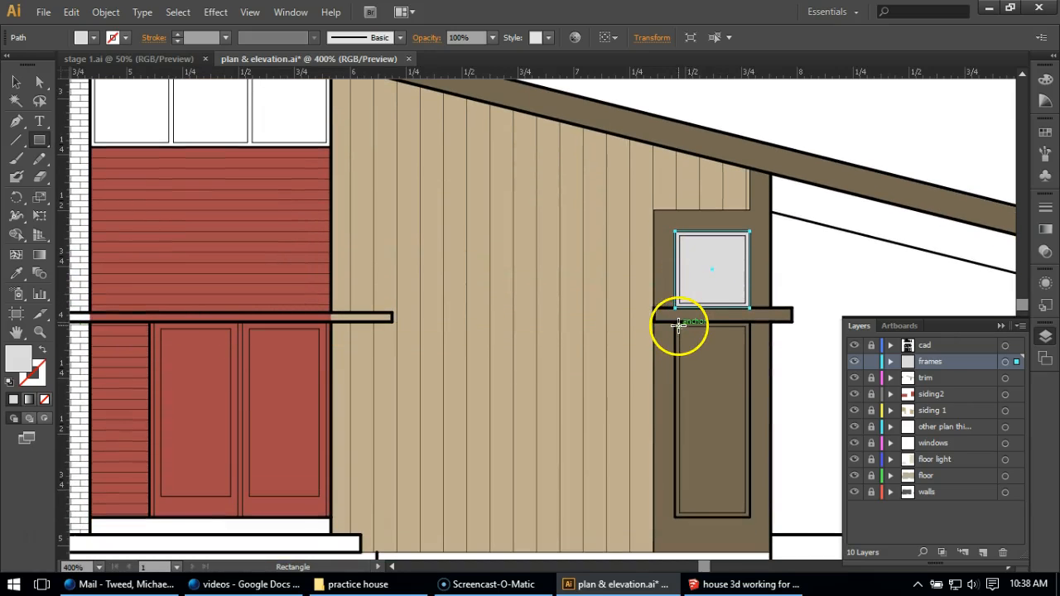
pyautogui.moveTo(672, 322); pyautogui.dragTo(749, 516)
# Trace the sloped three-pane clerestory window beside the chimney with the Pen as one closed grey frame shape
pyautogui.scroll(3, 466, 276)
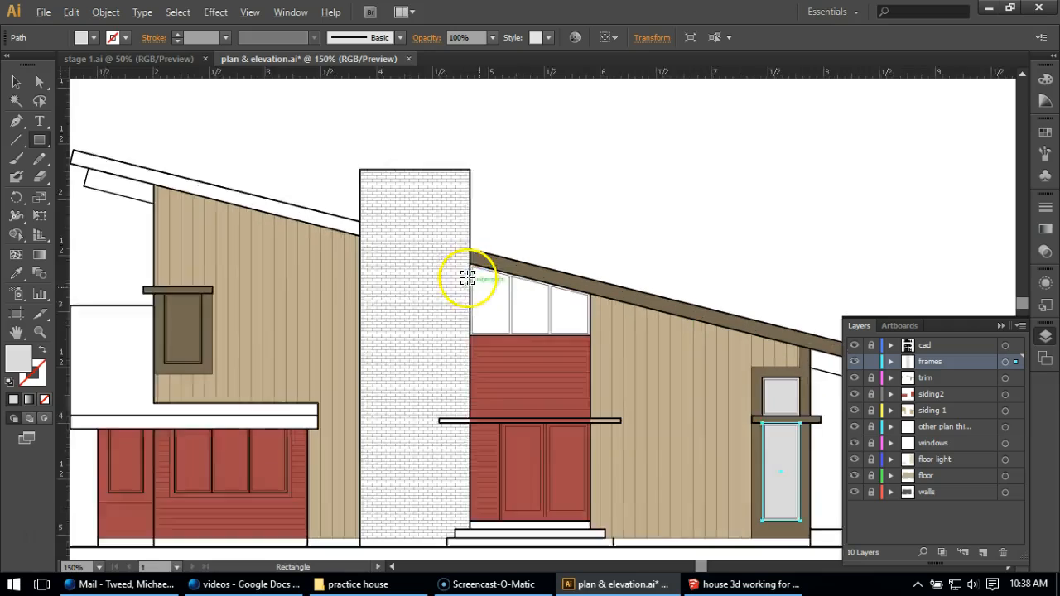
pyautogui.click(20, 122)
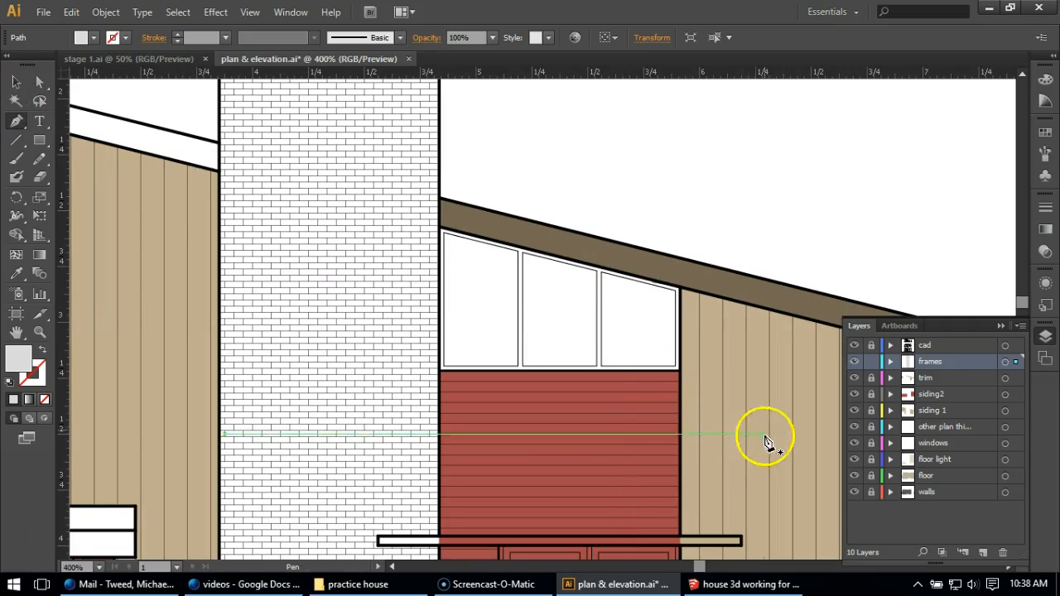
pyautogui.click(679, 289)
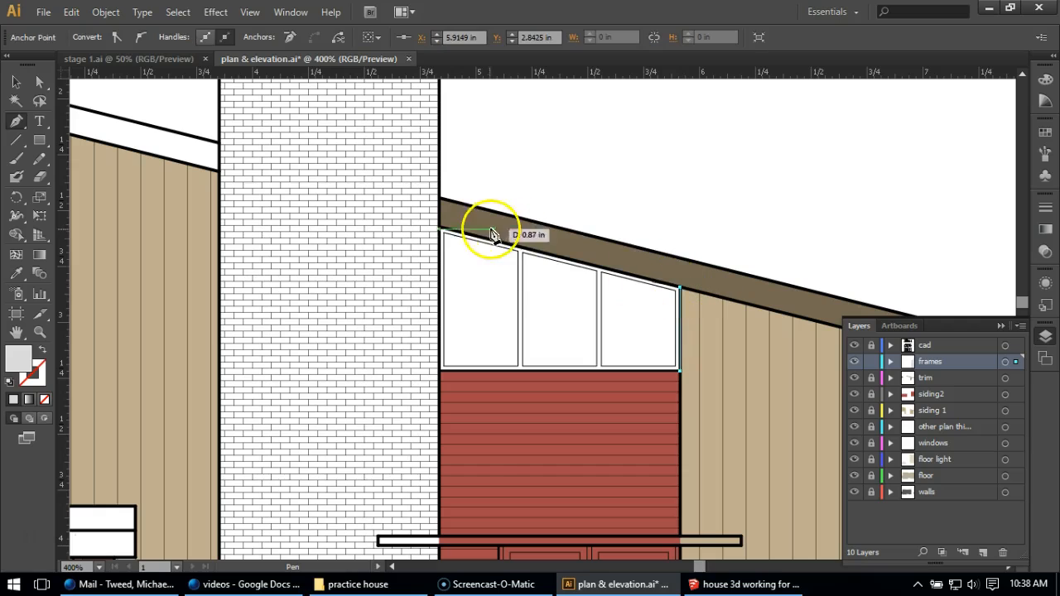
pyautogui.click(440, 228)
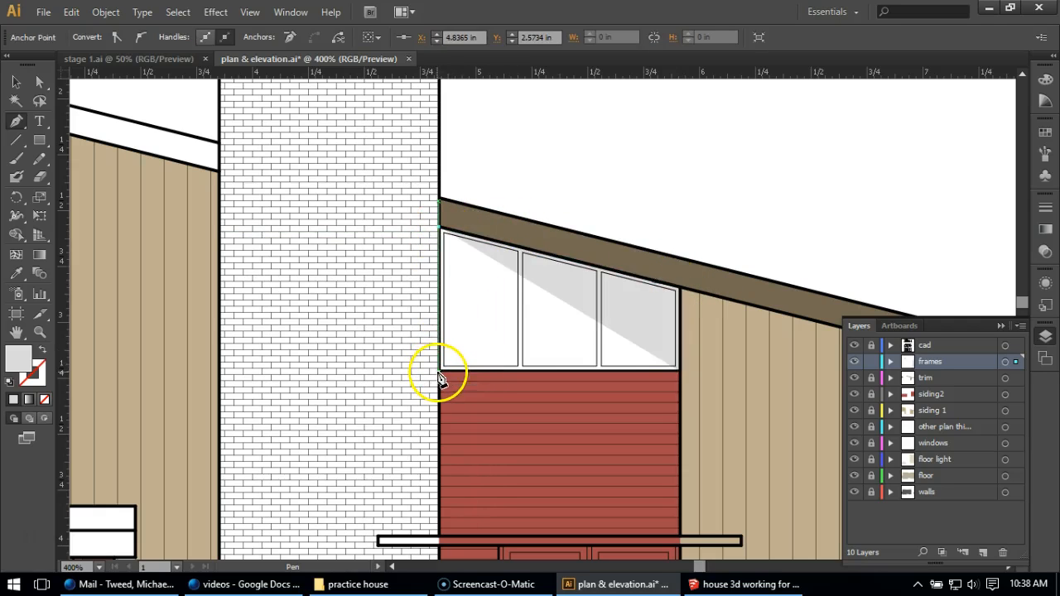
pyautogui.click(438, 371)
pyautogui.click(679, 372)
pyautogui.hotkey('ctrl', '1')
pyautogui.scroll(5, 500, 404)
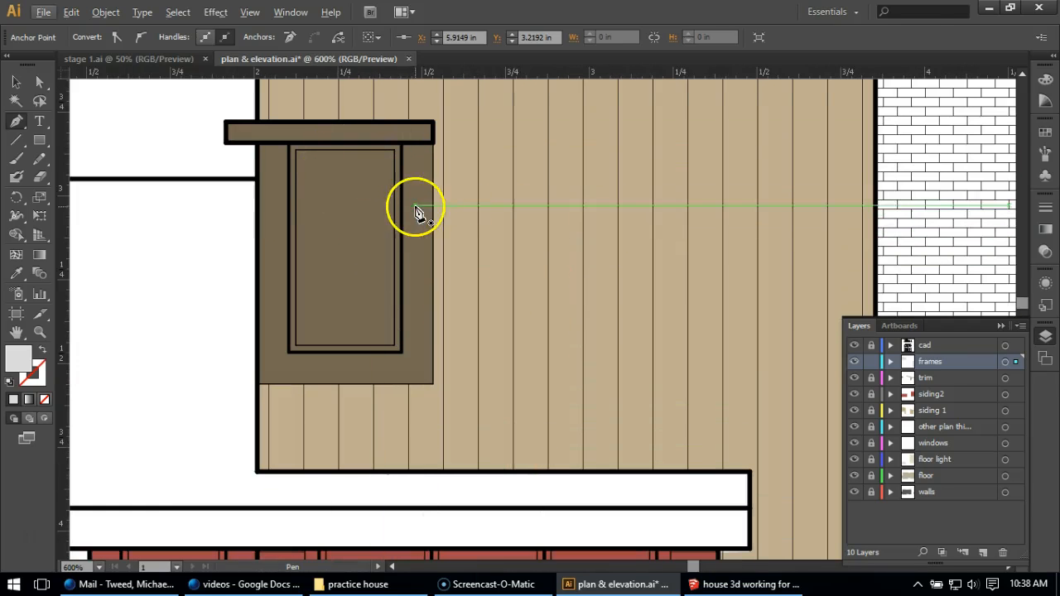
# Draw a grey rectangle over the frame of the small upper window beside the vertical siding's outer edge
pyautogui.click(39, 139)
pyautogui.moveTo(288, 144); pyautogui.dragTo(402, 354)
pyautogui.hotkey('ctrl', '1')
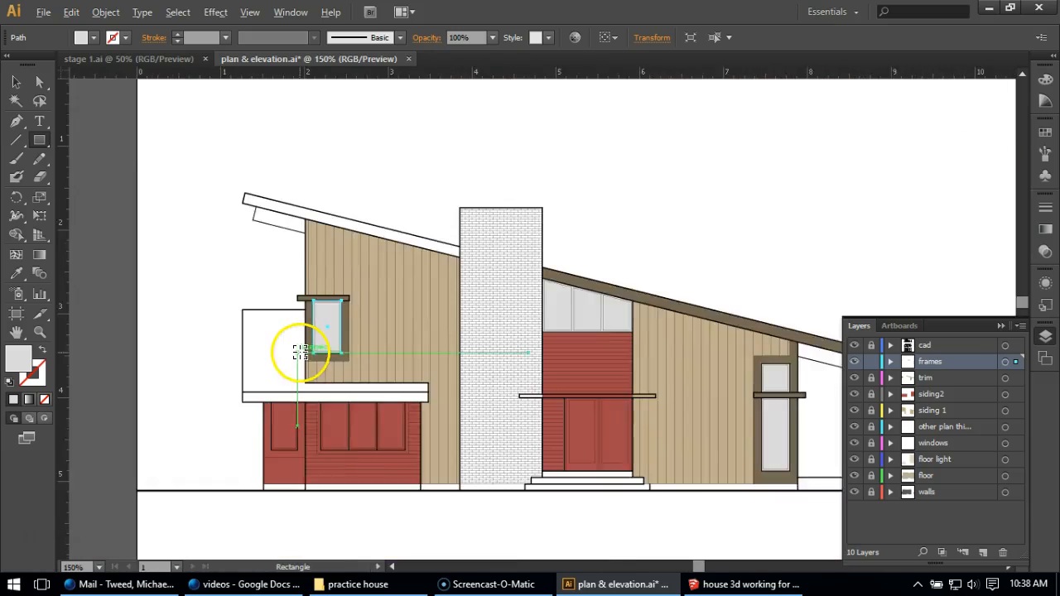
# Lock the frames layer and create a new layer directly above it named "glass"
pyautogui.click(871, 362)
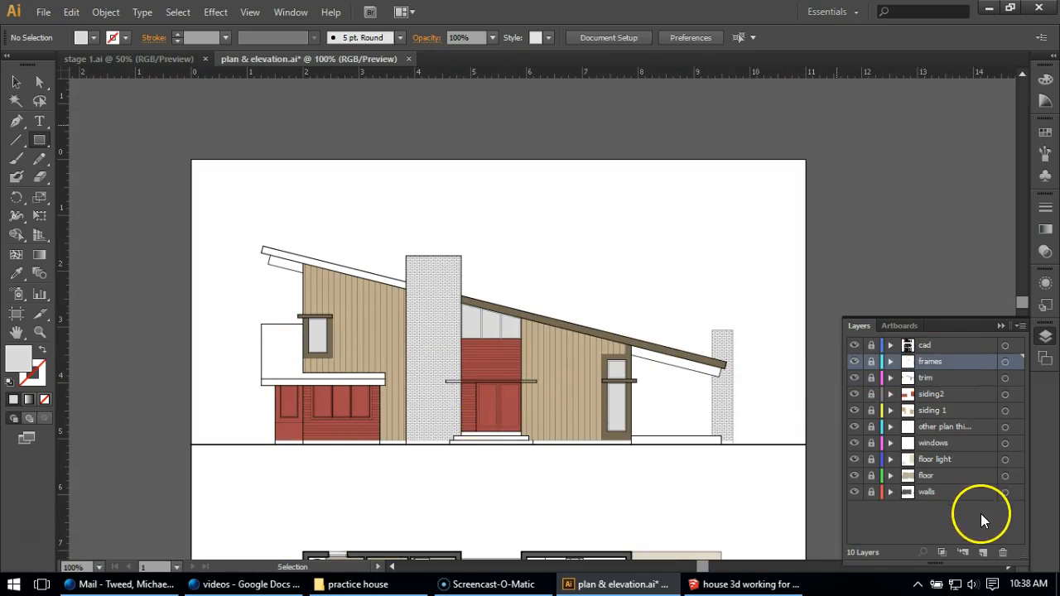
pyautogui.click(983, 552)
pyautogui.doubleClick(944, 365)
pyautogui.write('glass')
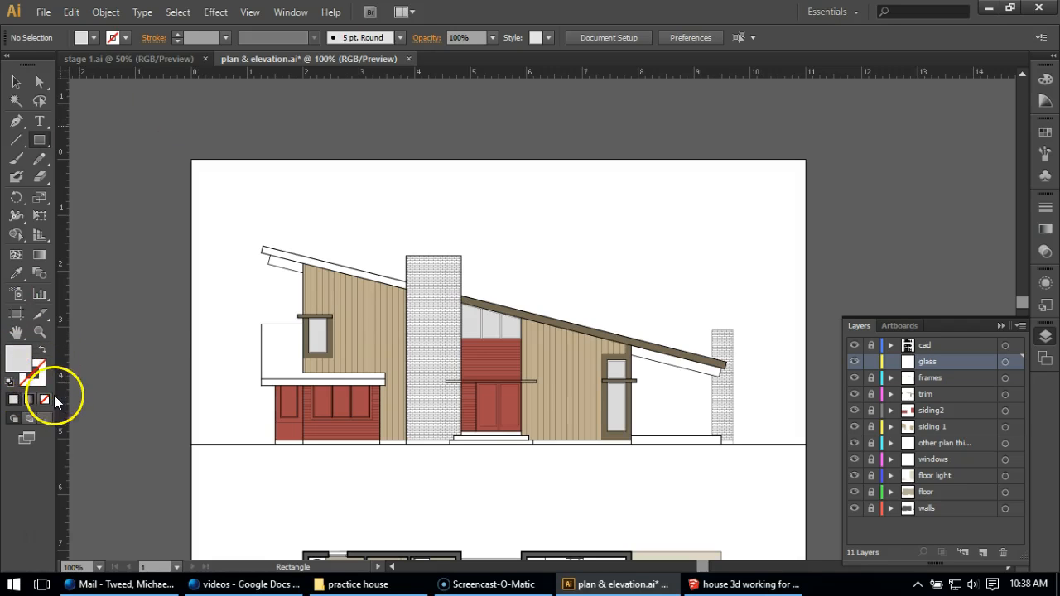
# Set the fill colour to dark blue-grey 434456 for the glass
pyautogui.doubleClick(20, 359)
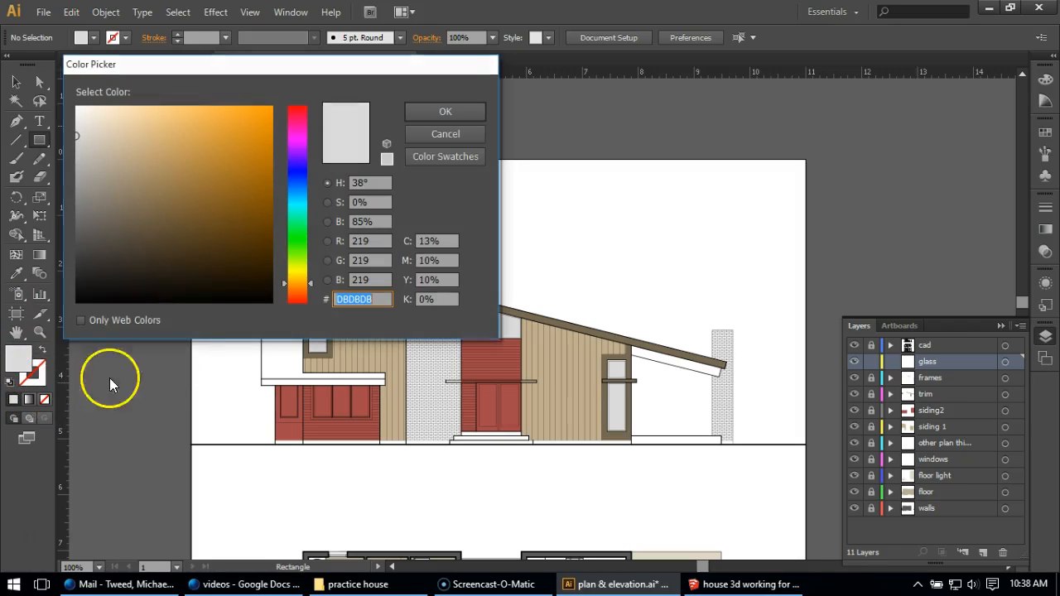
pyautogui.click(289, 173)
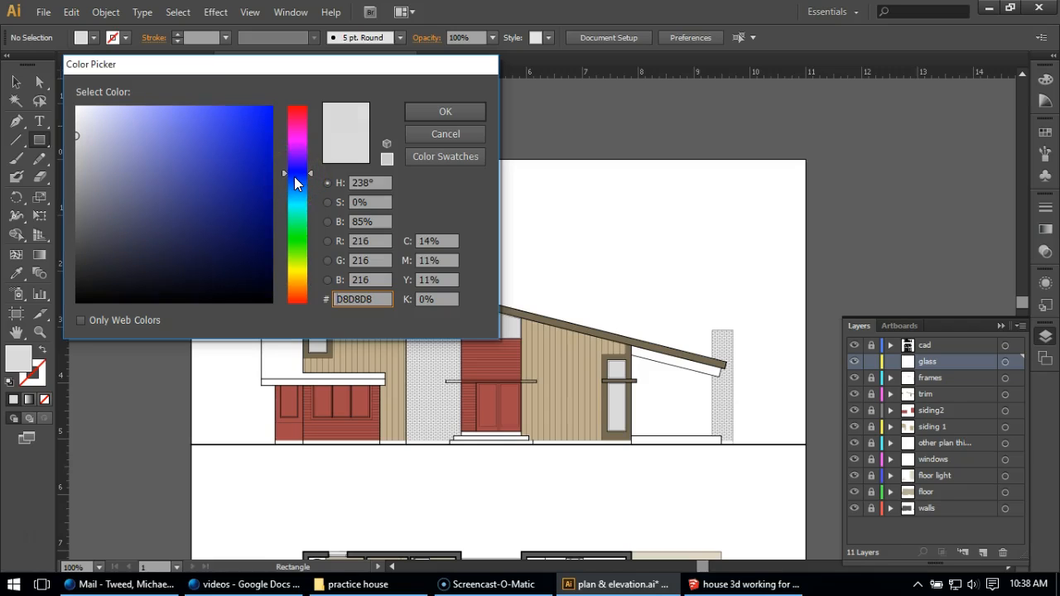
pyautogui.click(296, 171)
pyautogui.moveTo(146, 228); pyautogui.dragTo(120, 236)
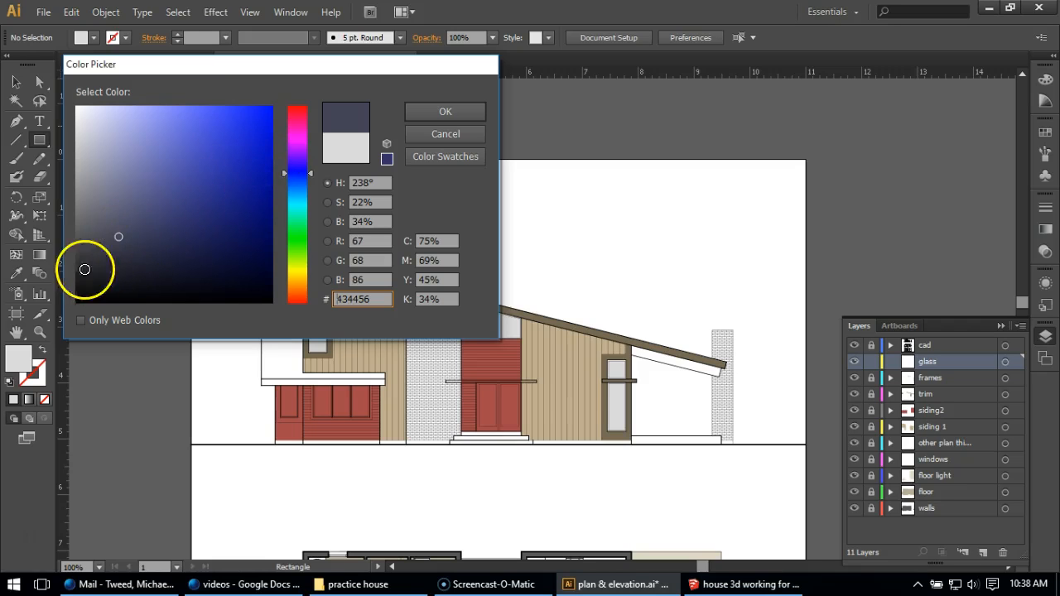
pyautogui.click(439, 112)
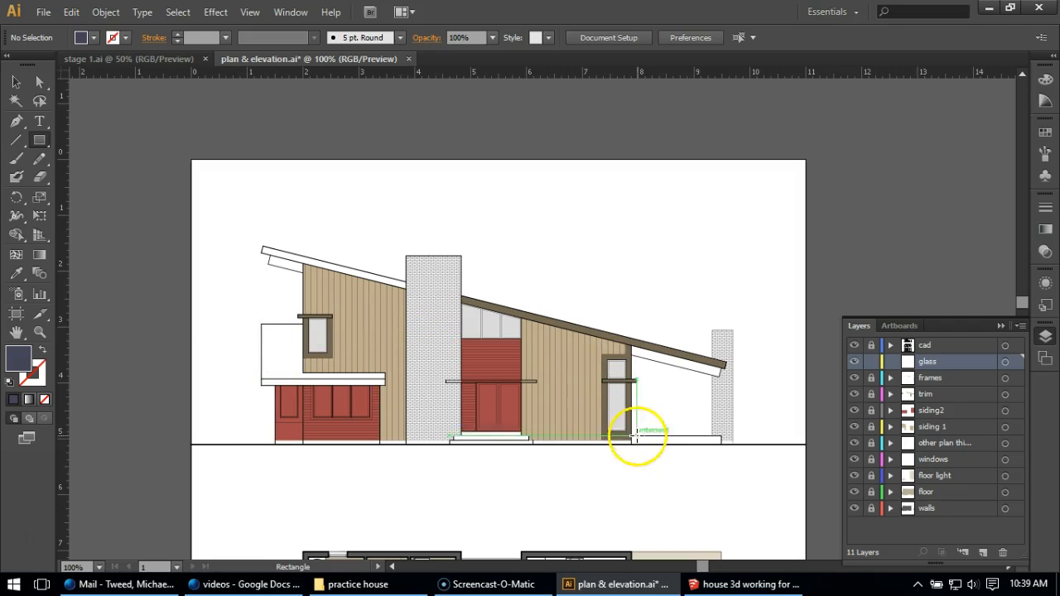
# Draw dark glass rectangles inside the tall window's two frames, one above and one below the horizontal band
pyautogui.scroll(1, 612, 393)
pyautogui.scroll(4, 613, 392)
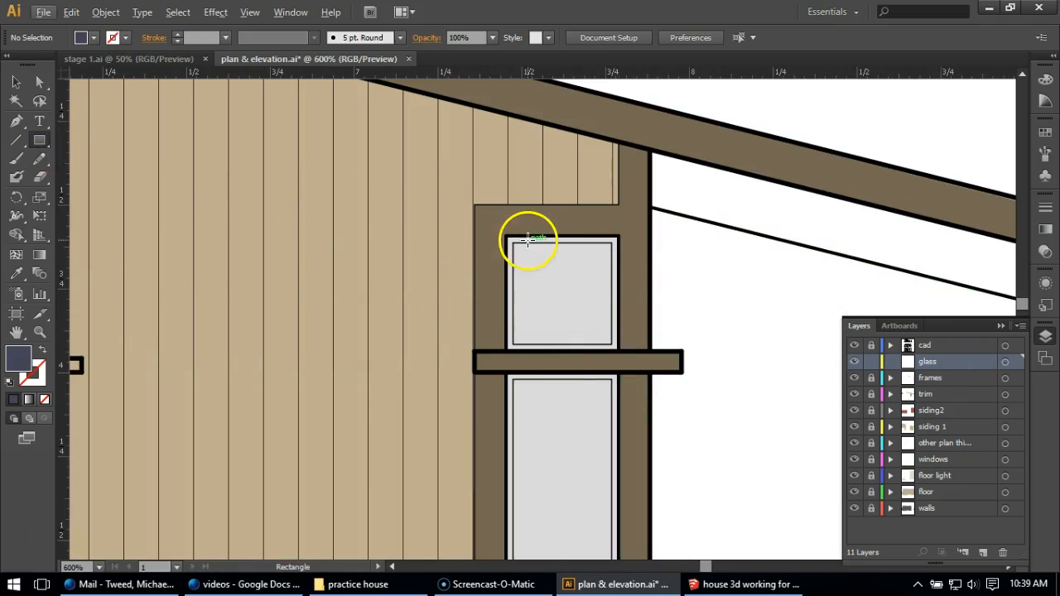
pyautogui.moveTo(514, 242); pyautogui.dragTo(611, 344)
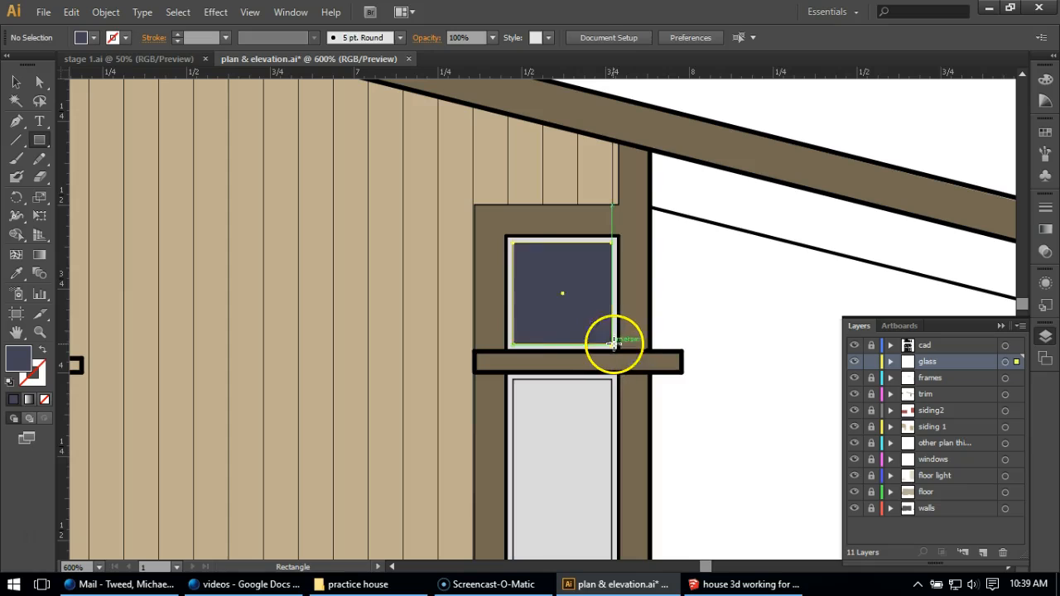
pyautogui.scroll(-3, 547, 331)
pyautogui.scroll(2, 572, 398)
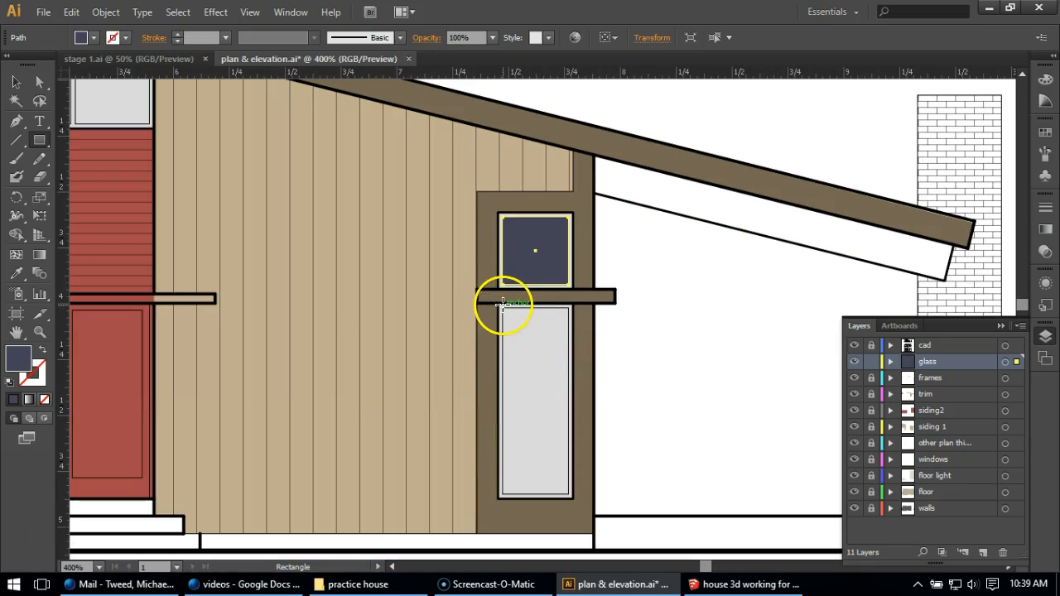
pyautogui.moveTo(502, 308); pyautogui.dragTo(570, 496)
# Draw a dark glass rectangle inside the frame of the small upper window on the other side of the chimney
pyautogui.scroll(-2, 640, 373)
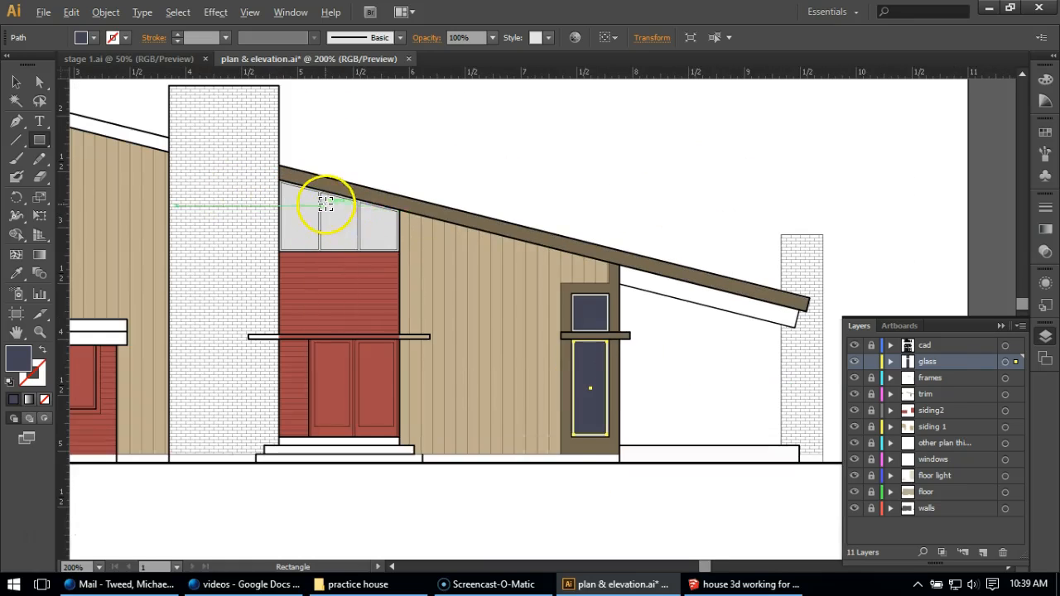
pyautogui.scroll(-1, 652, 308)
pyautogui.scroll(3, 149, 243)
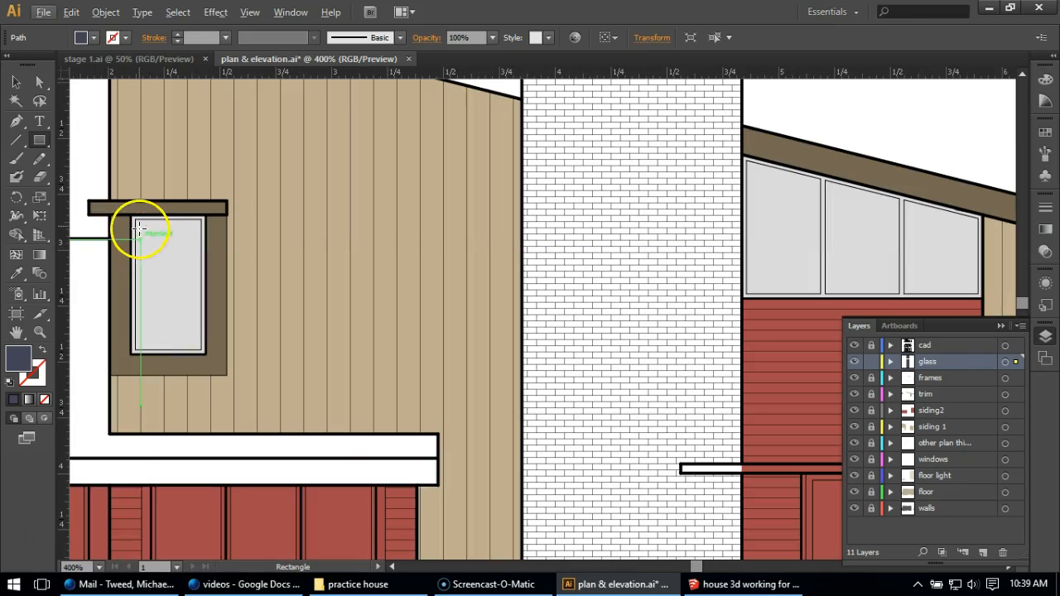
pyautogui.moveTo(136, 217); pyautogui.dragTo(202, 352)
# Trace the four corners of the clerestory glass pane nearest the chimney with the Pen, following its sloped inner outline
pyautogui.scroll(-2, 516, 272)
pyautogui.scroll(4, 515, 267)
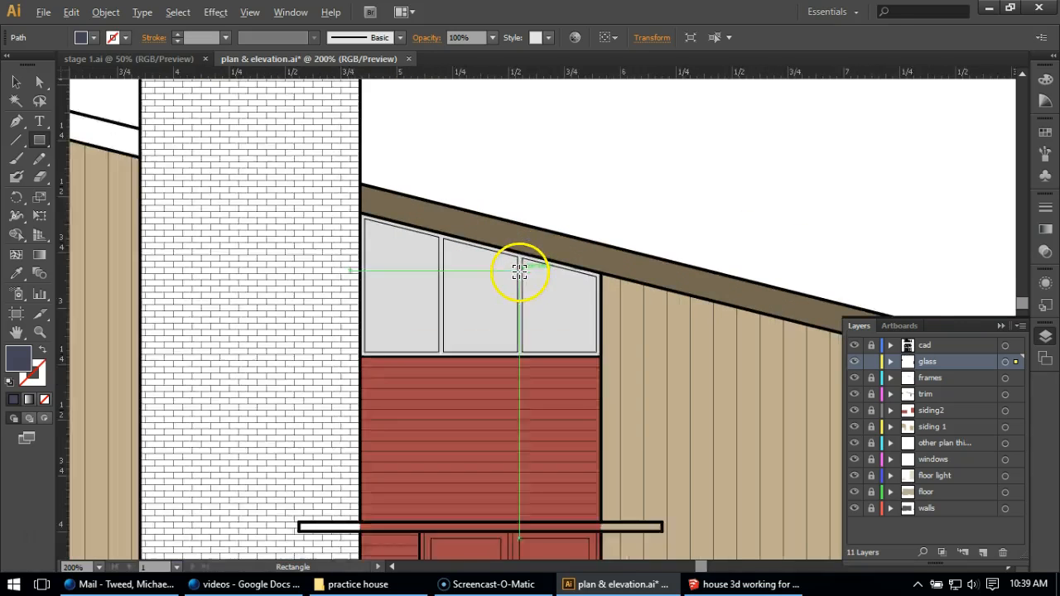
pyautogui.click(16, 121)
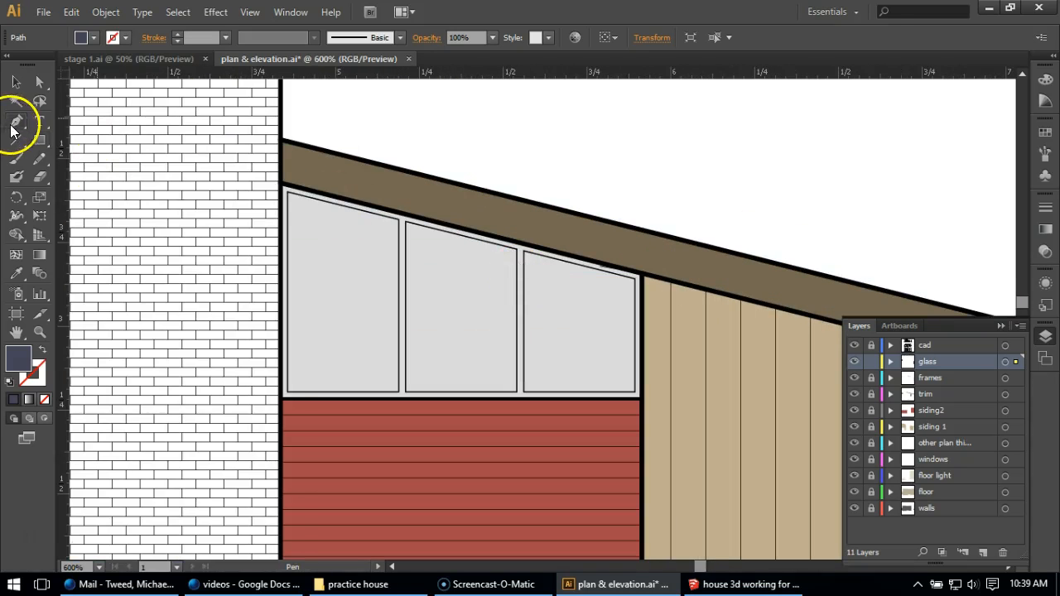
pyautogui.click(290, 196)
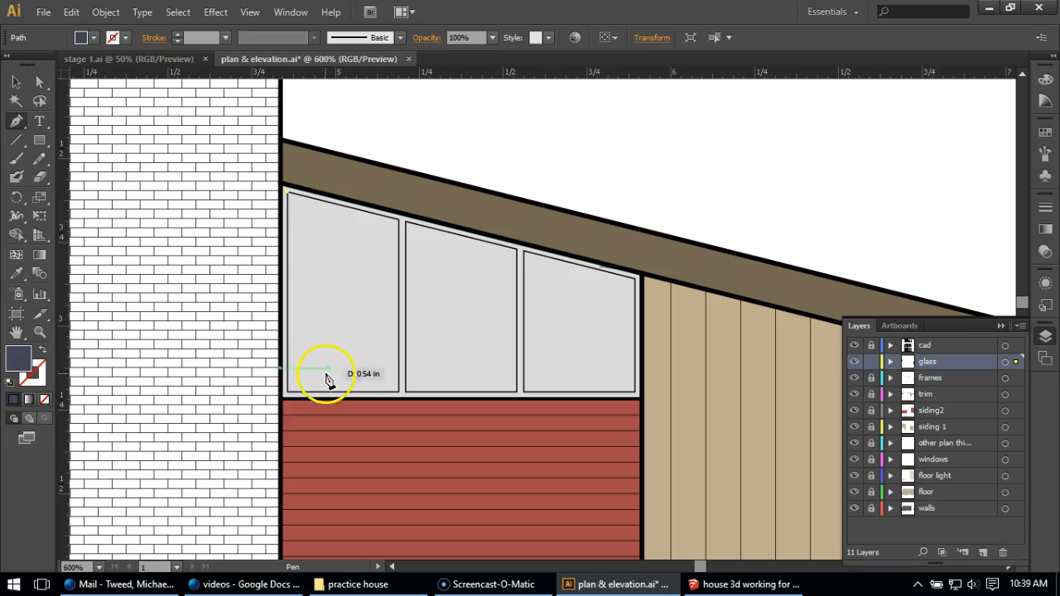
pyautogui.click(290, 396)
pyautogui.click(398, 392)
pyautogui.click(398, 220)
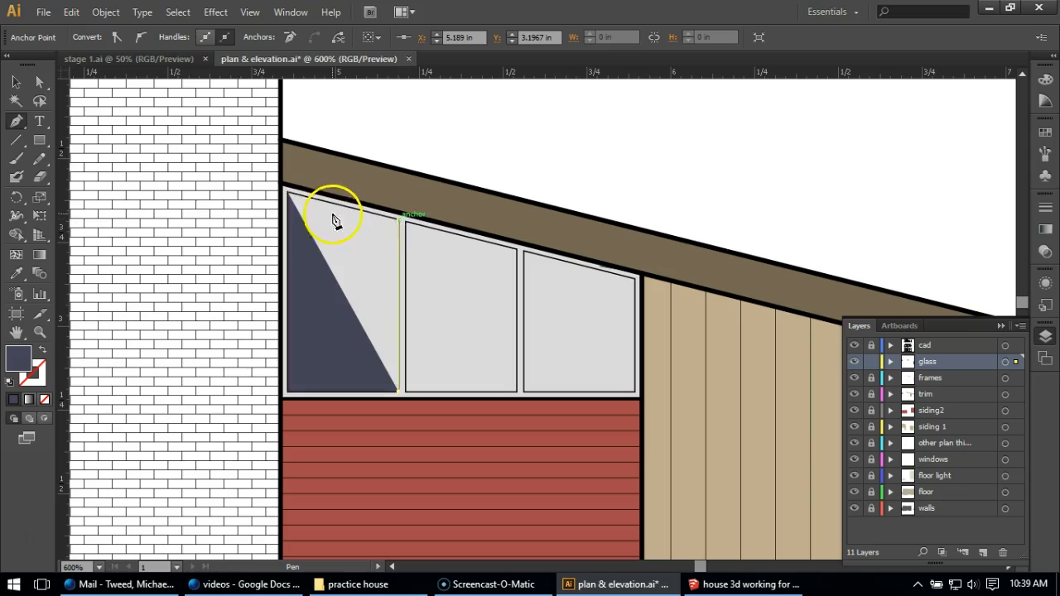
pyautogui.click(290, 196)
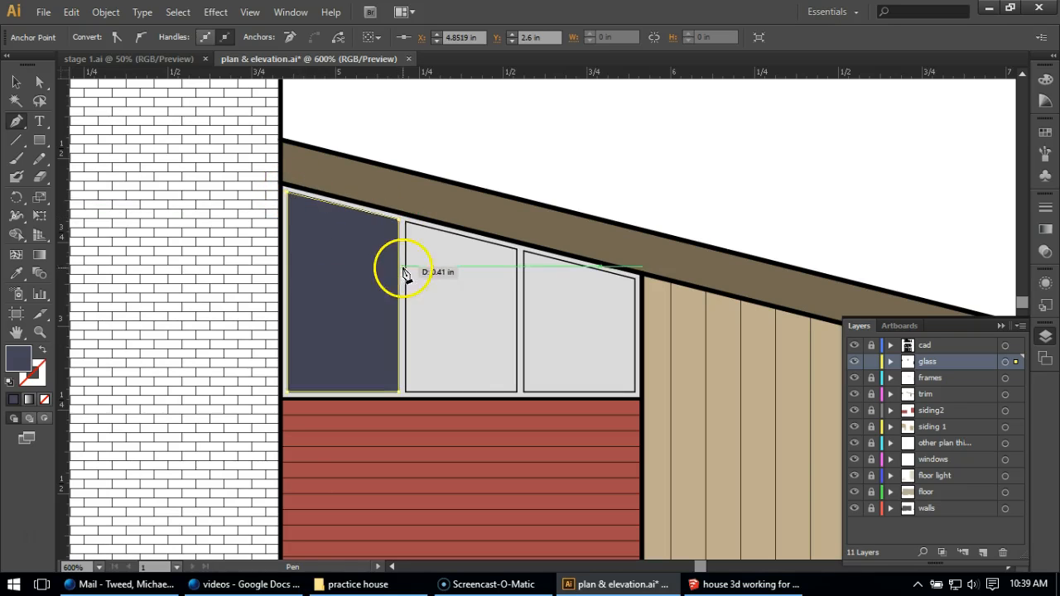
pyautogui.click(406, 222)
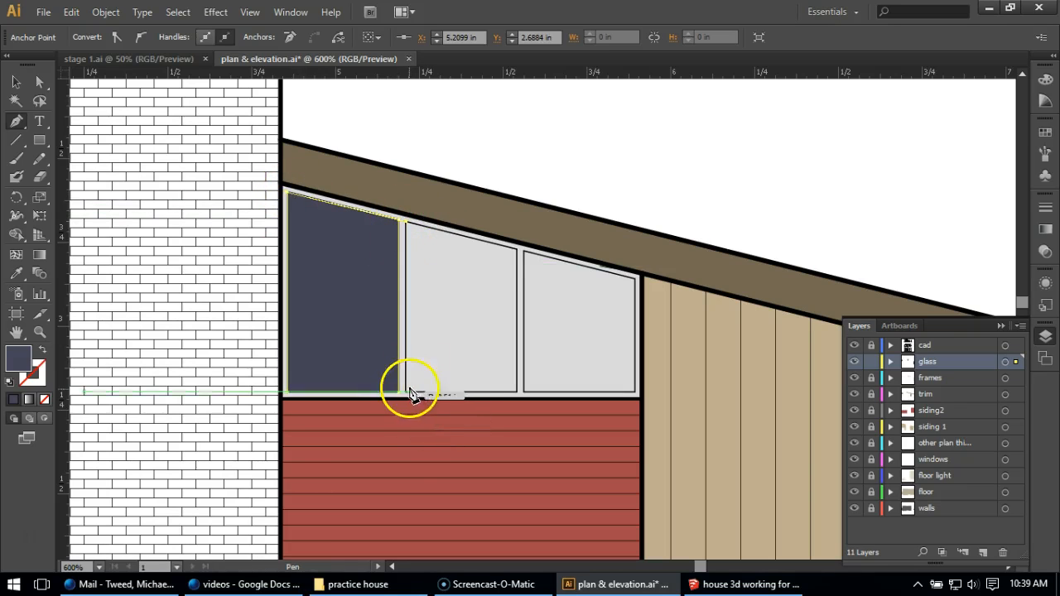
pyautogui.click(406, 387)
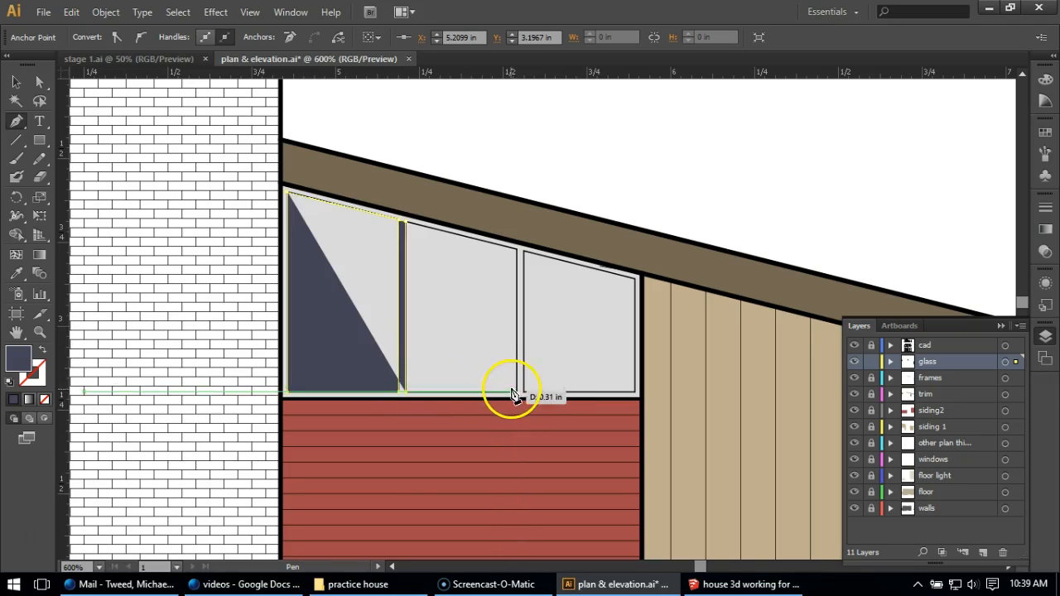
pyautogui.hotkey('ctrl', 'z')
pyautogui.hotkey('ctrl', 'z')
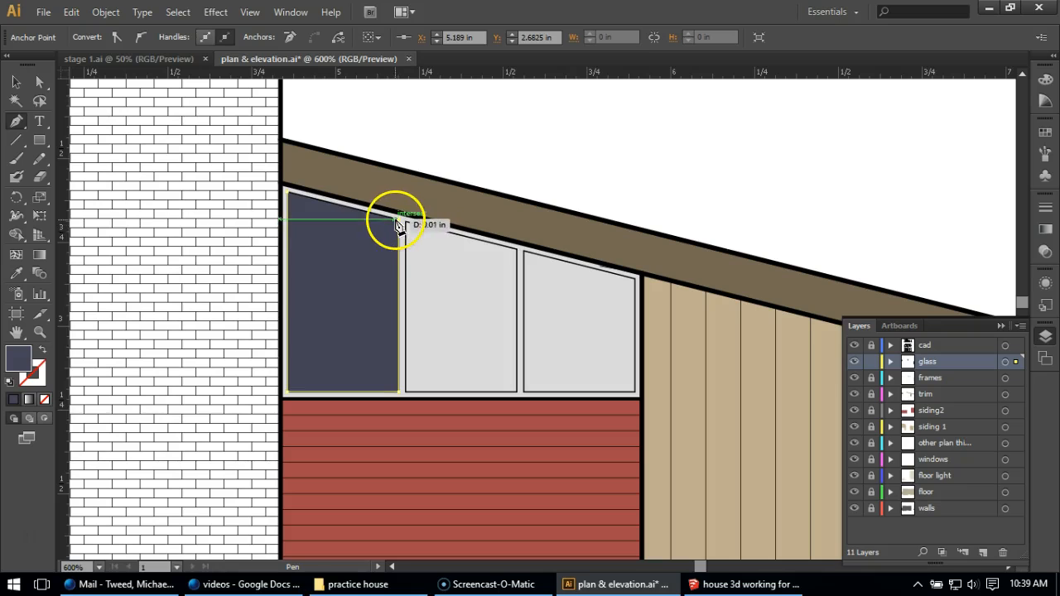
# Close the first clerestory pane's path and trace the middle pane with the Pen as a separate closed glass shape
pyautogui.click(288, 193)
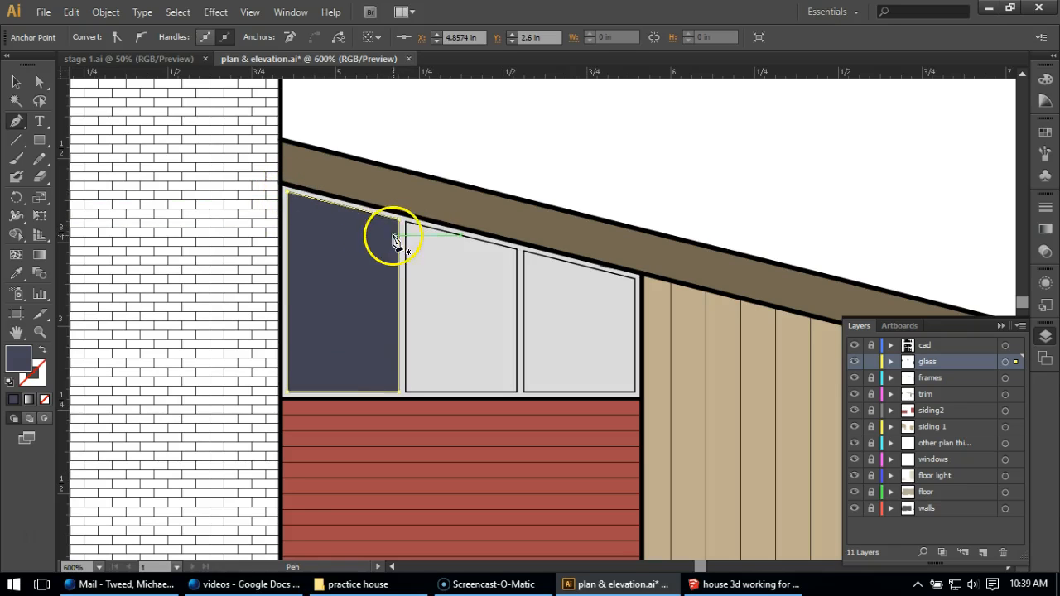
pyautogui.click(404, 222)
pyautogui.click(405, 389)
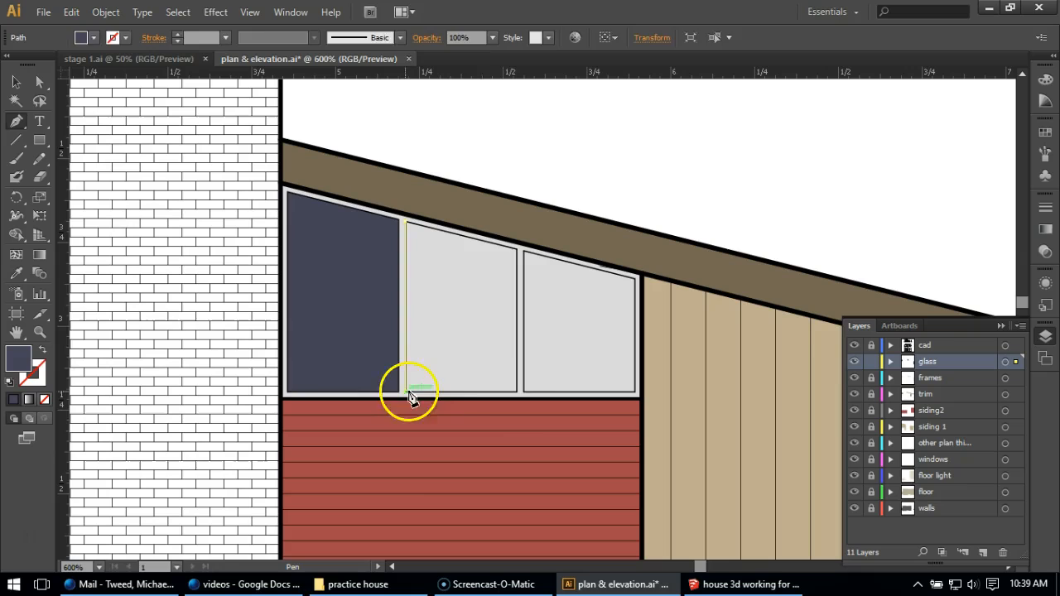
pyautogui.click(516, 391)
pyautogui.click(517, 249)
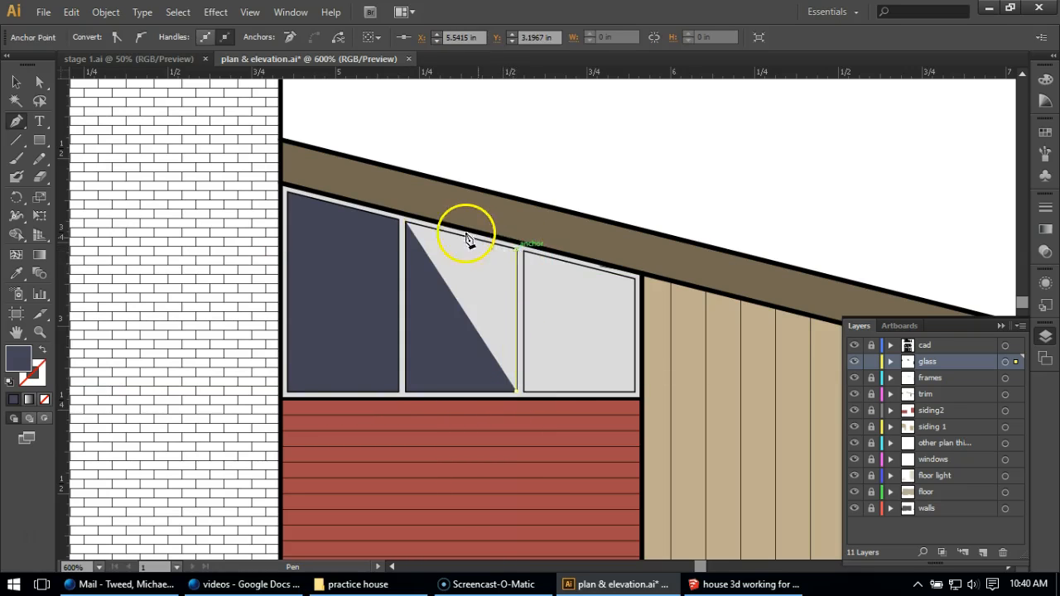
pyautogui.click(407, 222)
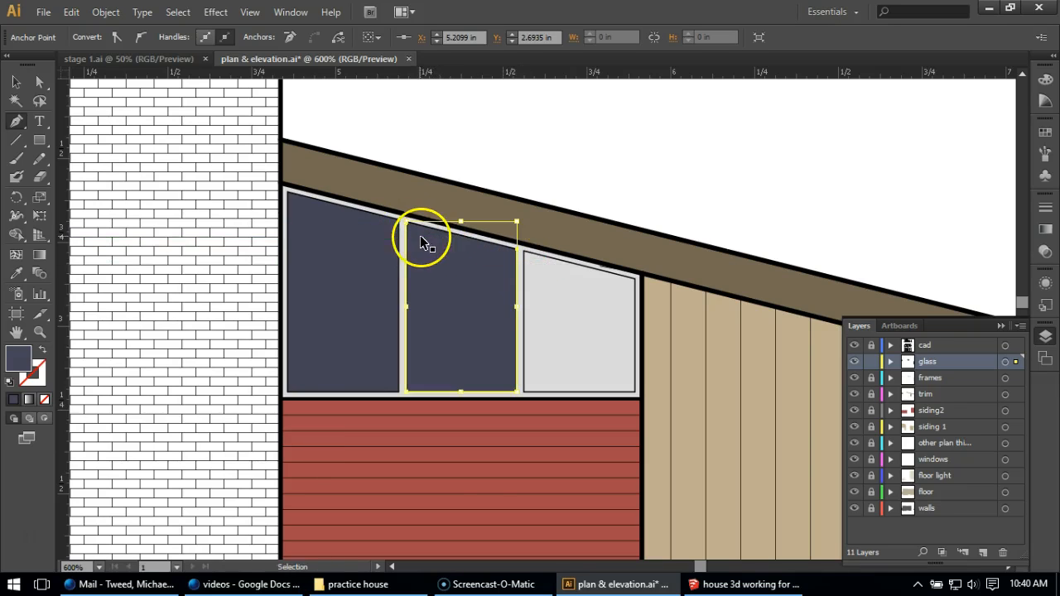
pyautogui.hotkey('ctrl', 'z')
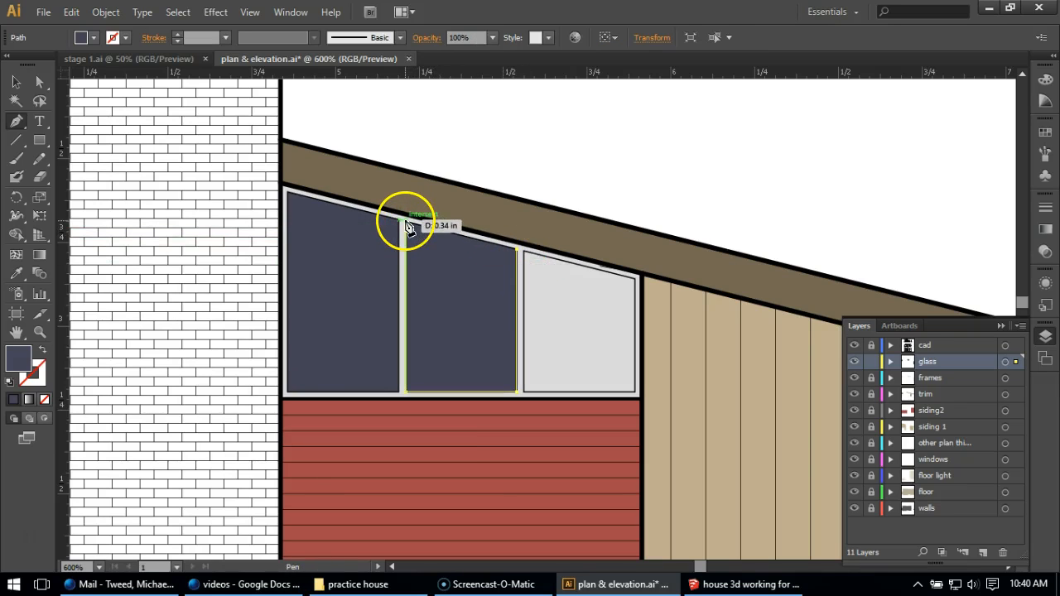
pyautogui.click(407, 224)
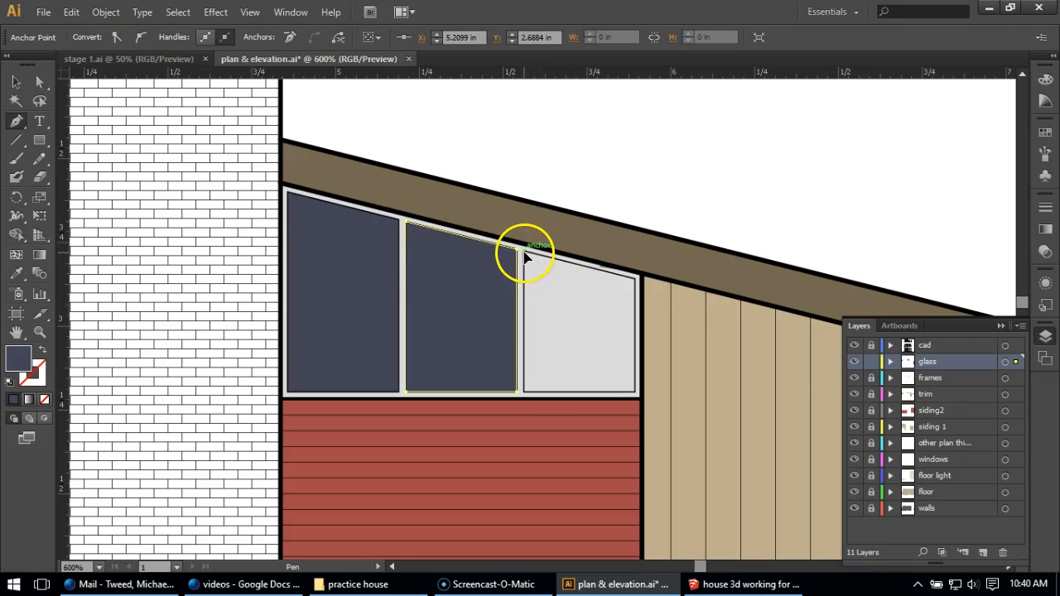
# Trace the third clerestory pane with the Pen as a closed glass shape, deselect it and lock the glass layer
pyautogui.click(522, 249)
pyautogui.click(525, 394)
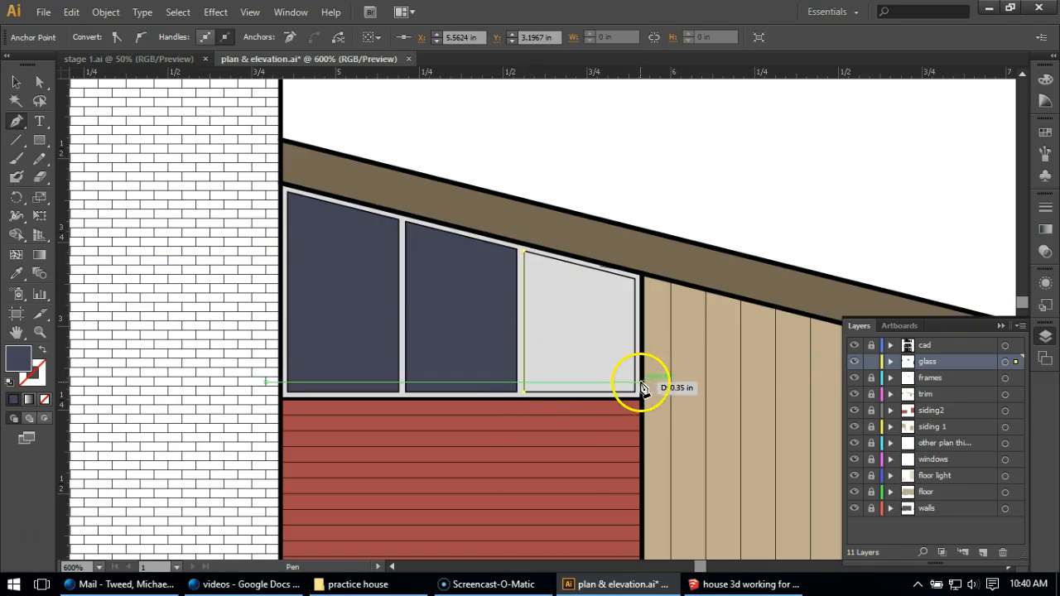
pyautogui.click(635, 393)
pyautogui.click(634, 281)
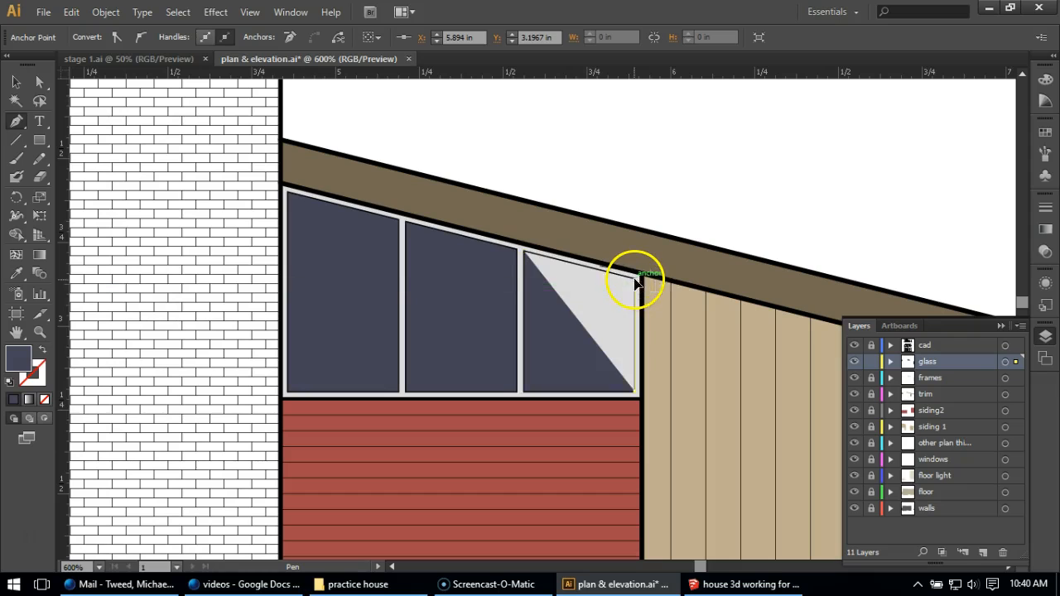
pyautogui.click(523, 247)
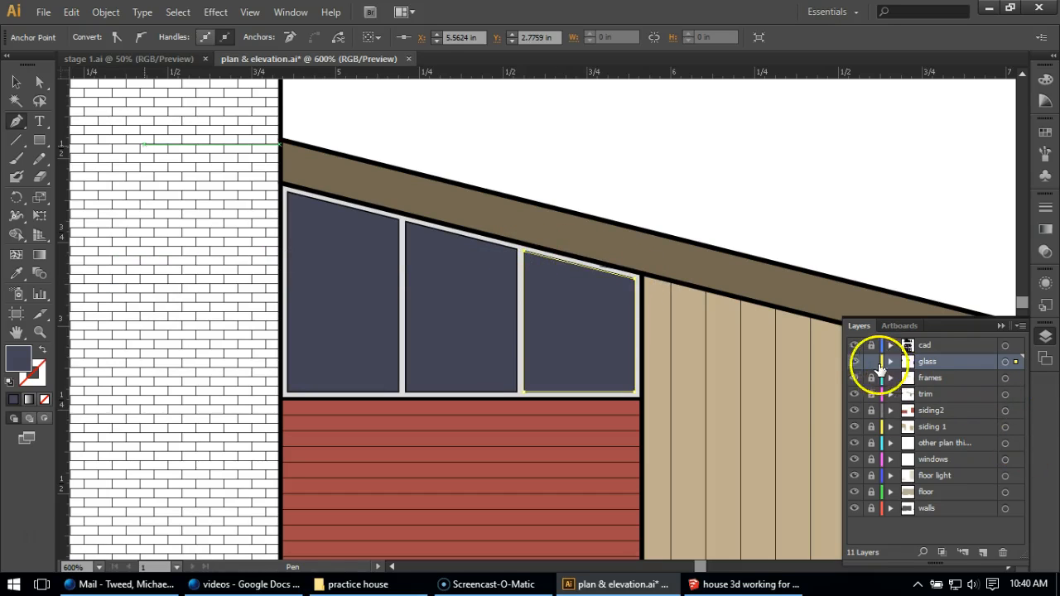
pyautogui.hotkey('ctrl', 'shift', 'a')
pyautogui.click(12, 83)
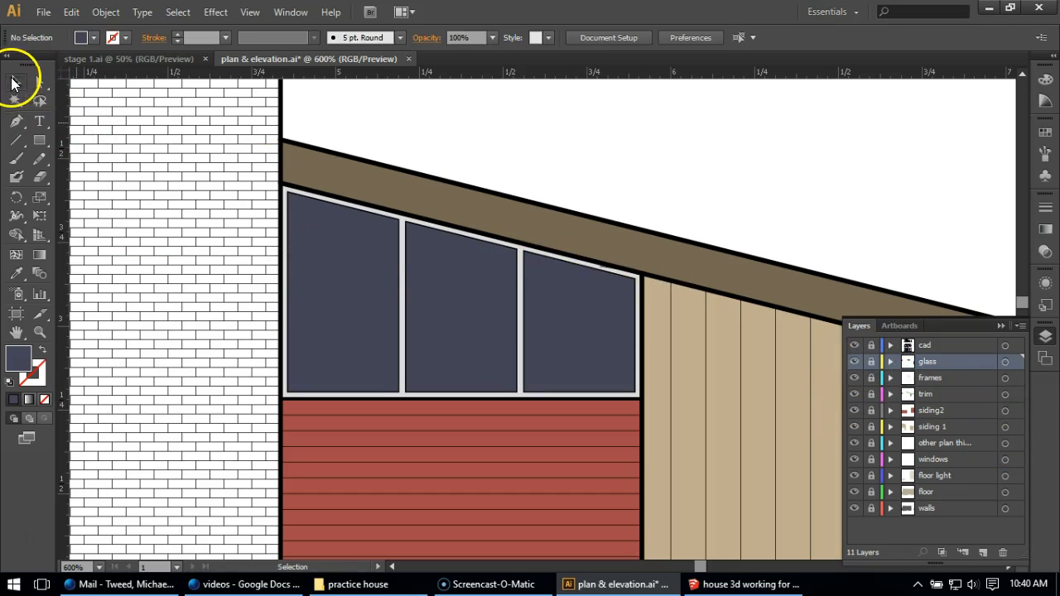
# Compare the coloured elevation with the finished version in stage 1.ai, examining its remaining material colours and the floor plans
pyautogui.scroll(-3, 538, 194)
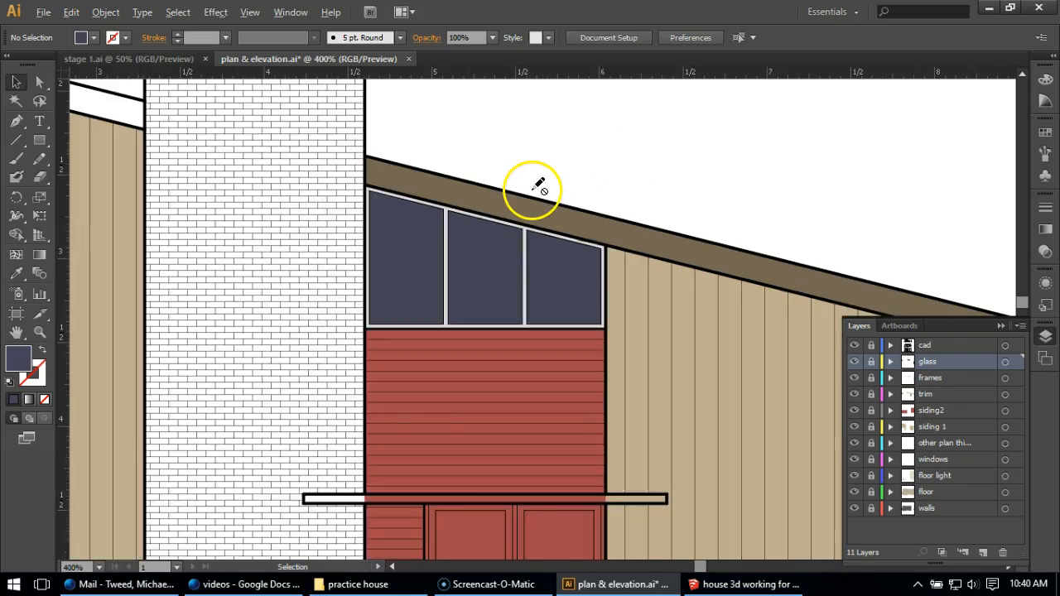
pyautogui.scroll(-2, 550, 172)
pyautogui.scroll(1, 551, 172)
pyautogui.scroll(1, 553, 174)
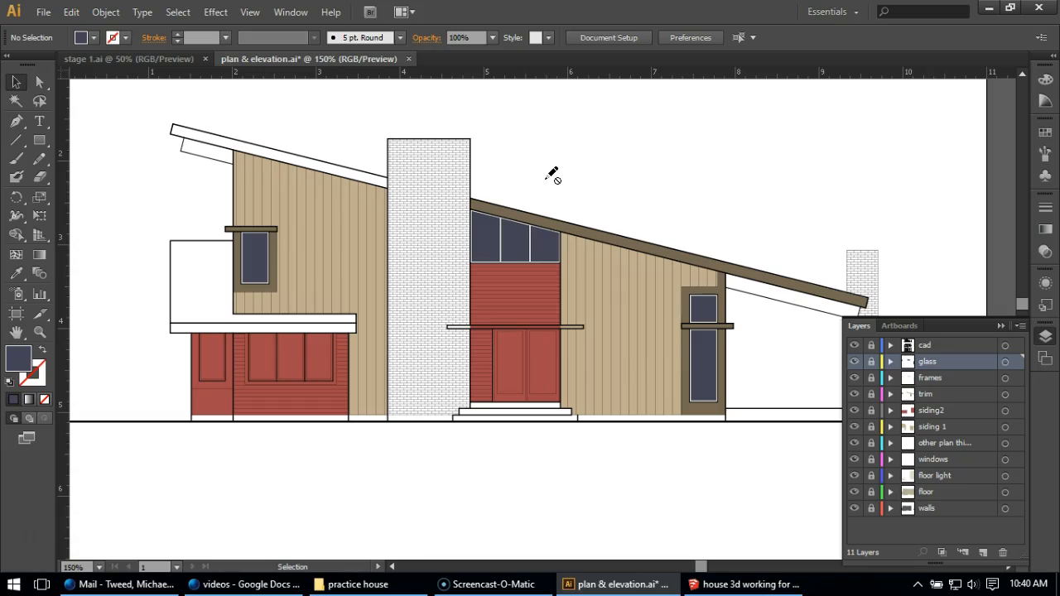
pyautogui.click(158, 59)
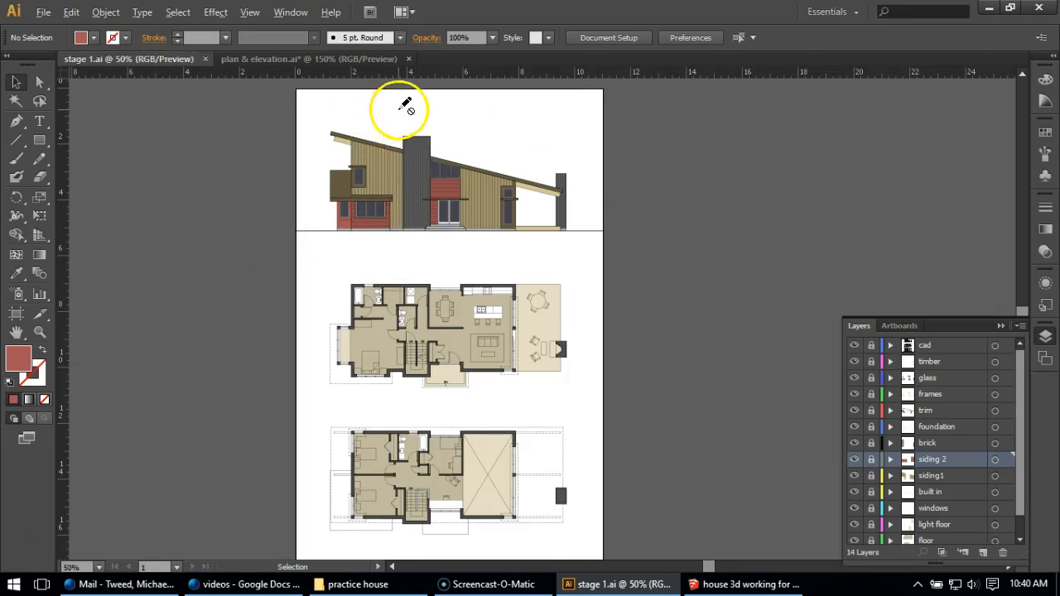
pyautogui.scroll(1, 406, 104)
pyautogui.scroll(2, 618, 170)
pyautogui.scroll(-1, 696, 232)
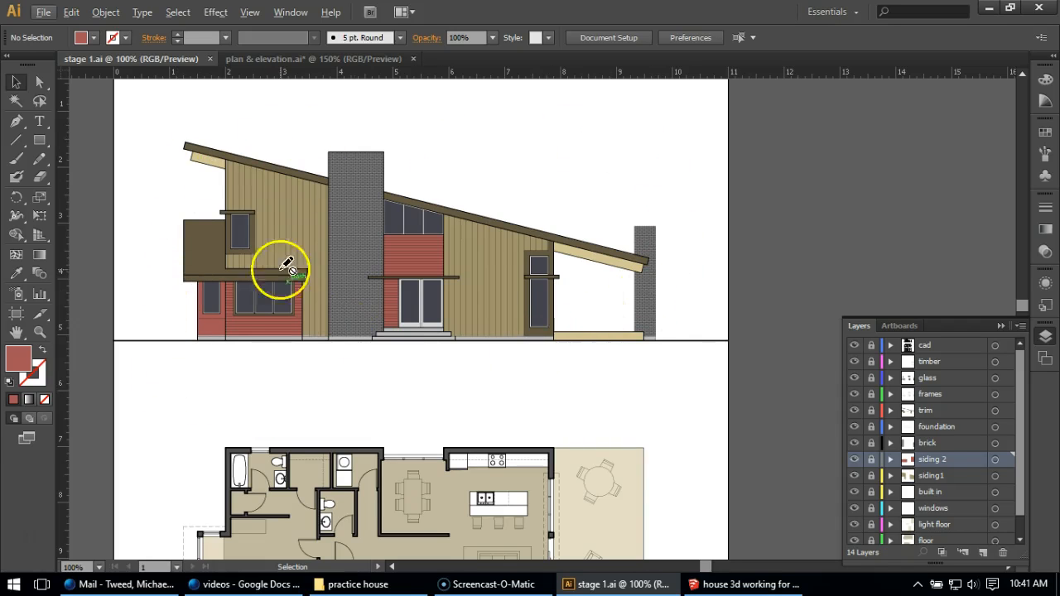
pyautogui.scroll(-1, 389, 295)
pyautogui.scroll(-1, 394, 293)
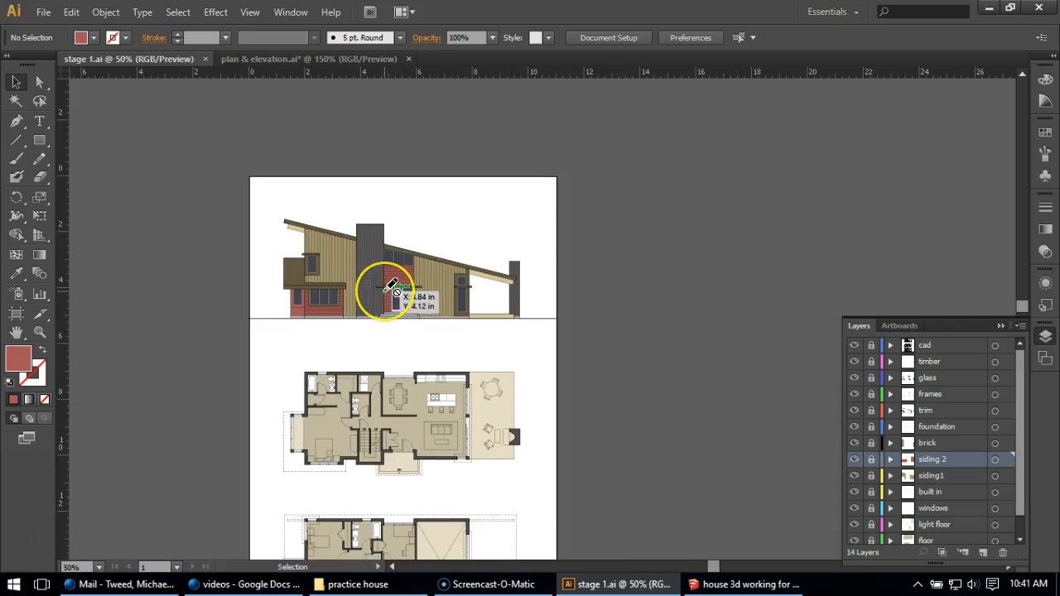
pyautogui.scroll(-3, 394, 289)
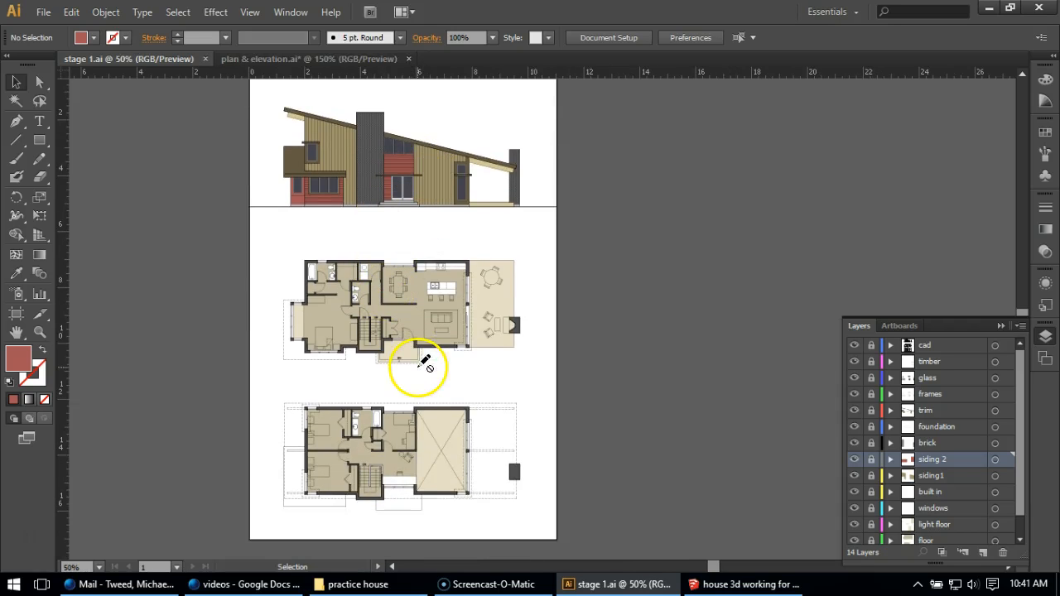